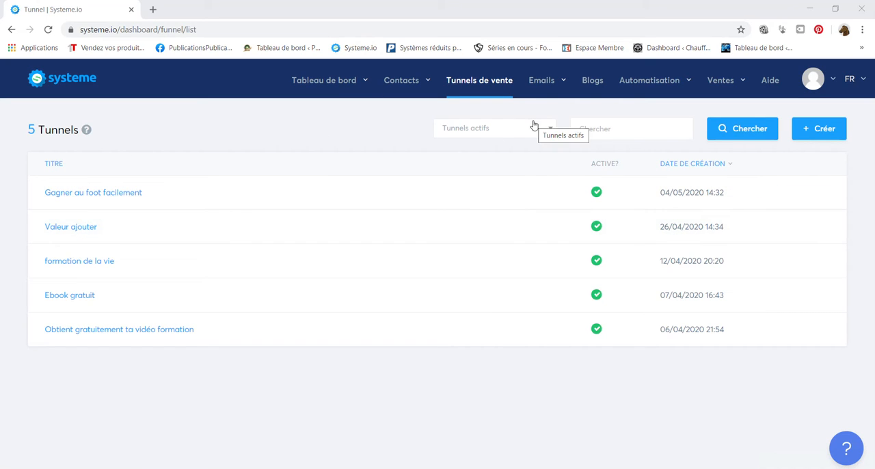
pyautogui.moveTo(316, 88)
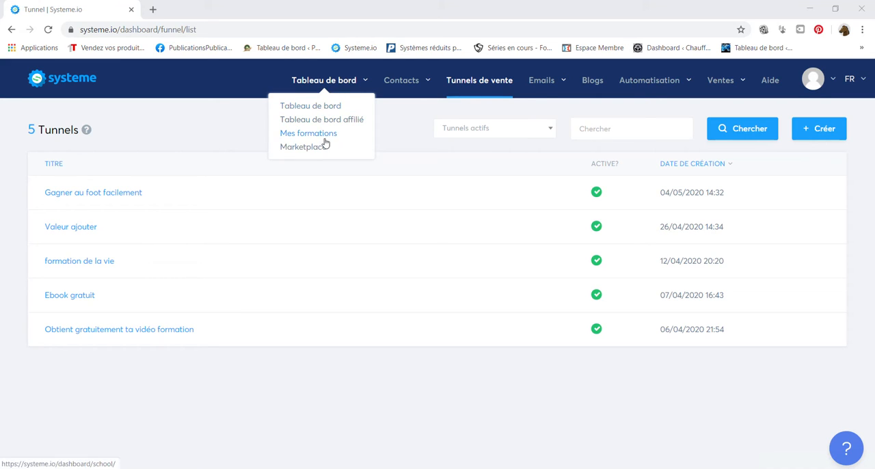
pyautogui.moveTo(403, 85)
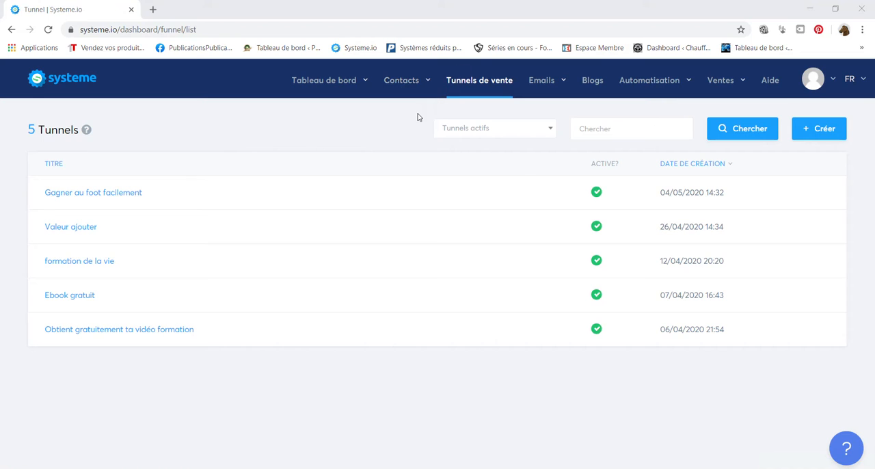
pyautogui.moveTo(536, 101)
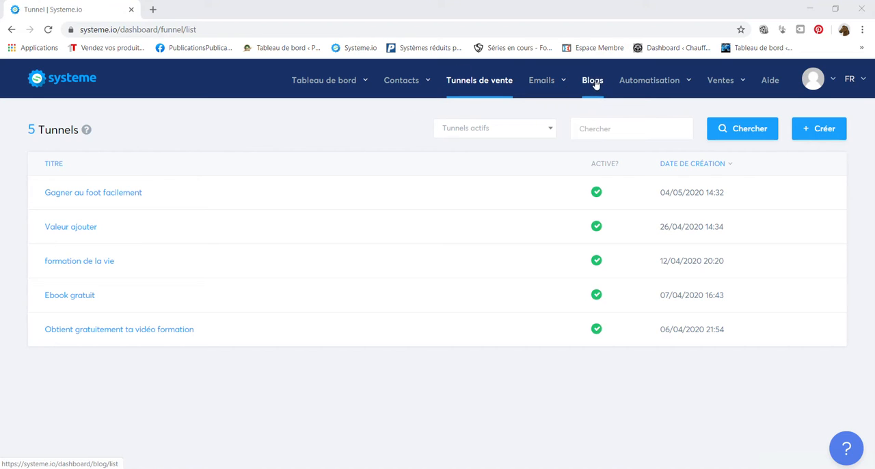
pyautogui.moveTo(632, 88)
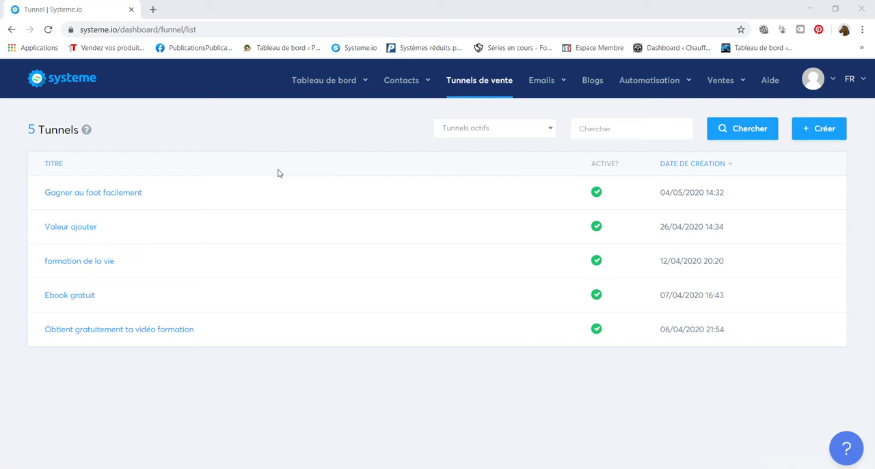
# Create a sales funnel named "page test" with the "Construisez votre audience" goal and Euro as currency.
pyautogui.click(826, 131)
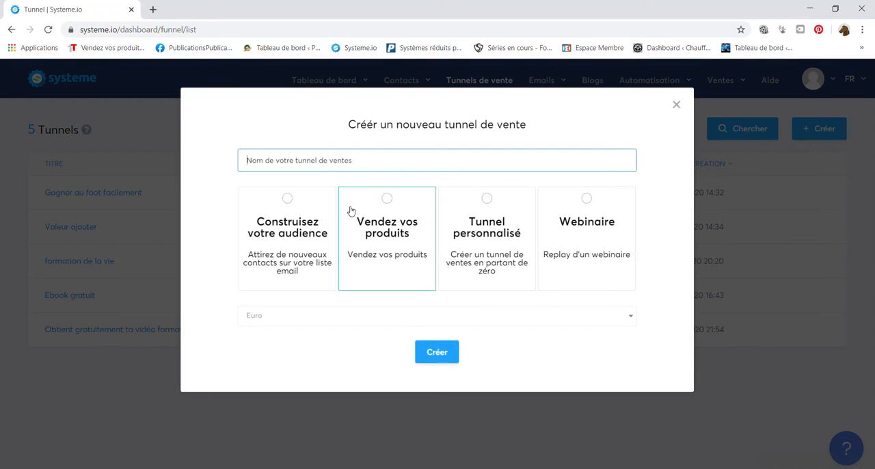
pyautogui.click(306, 214)
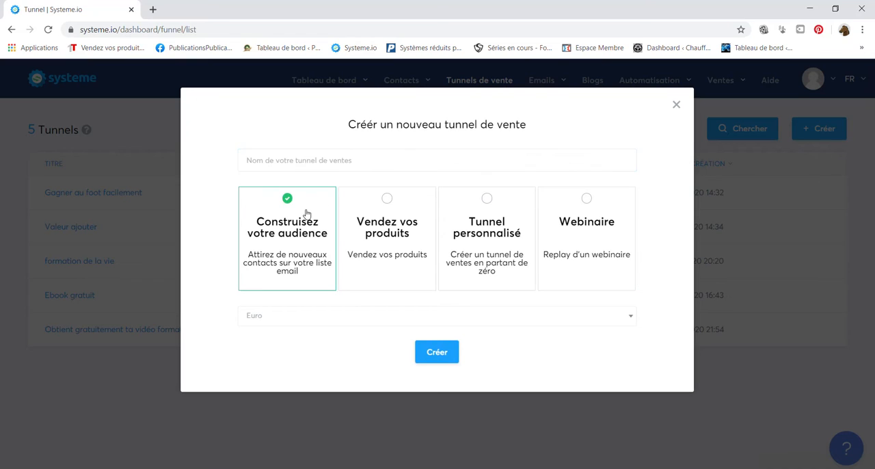
pyautogui.click(287, 162)
pyautogui.write('page')
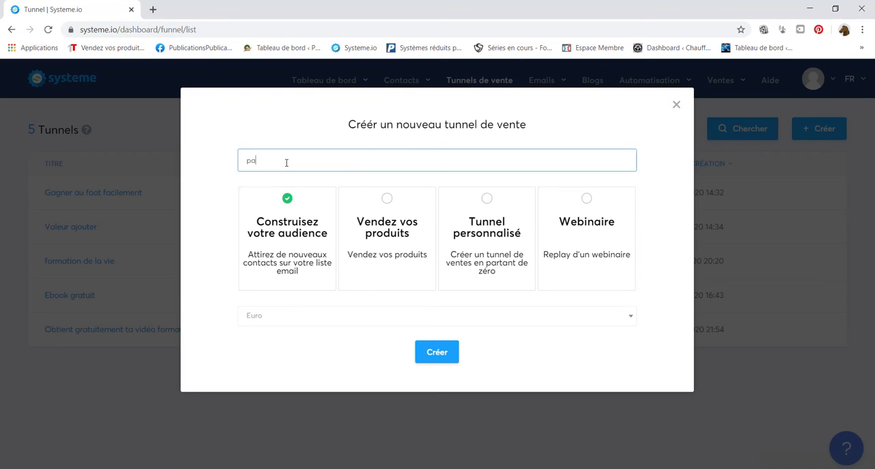
pyautogui.write(' test')
pyautogui.click(436, 352)
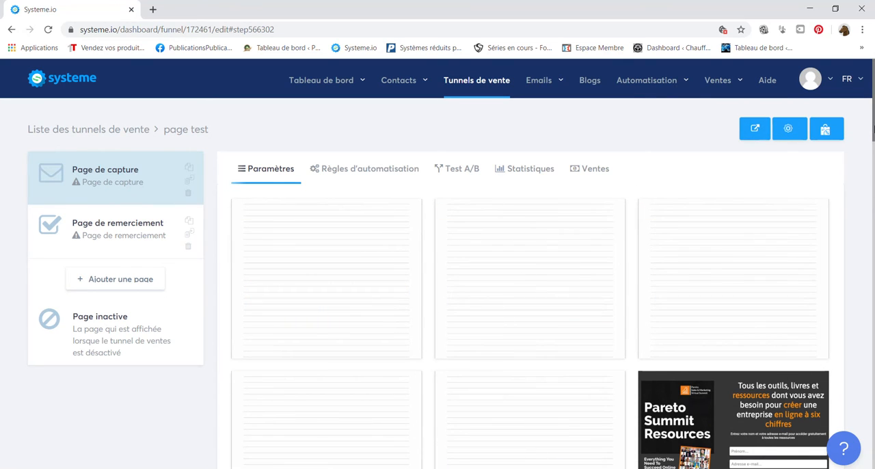
# Choose the "Vous avez un petit creux ?" restaurant template for the funnel's capture page.
pyautogui.moveTo(872, 129); pyautogui.dragTo(872, 216)
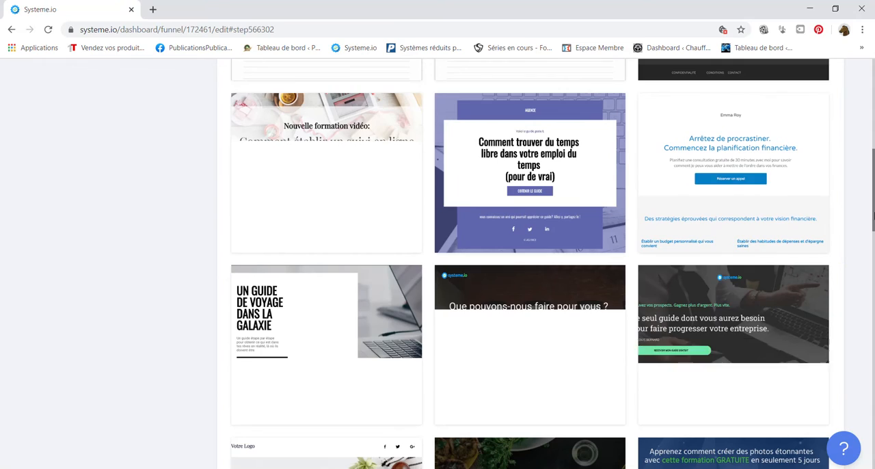
pyautogui.scroll(-3, 873, 251)
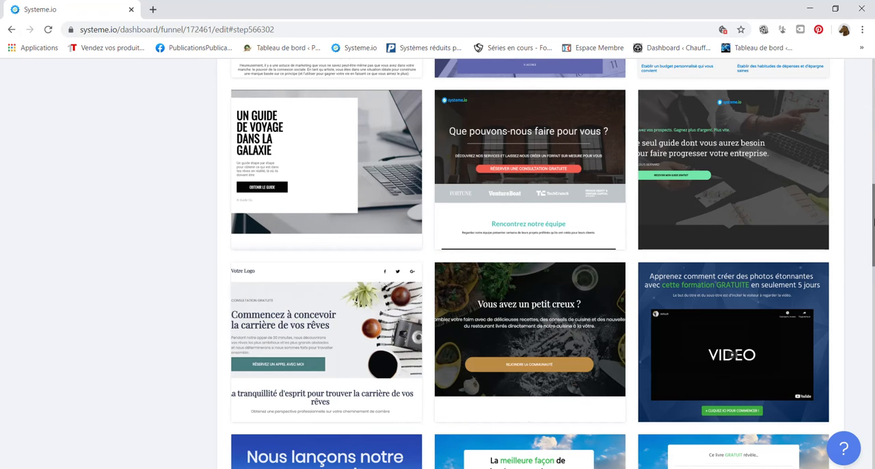
pyautogui.scroll(-1, 872, 222)
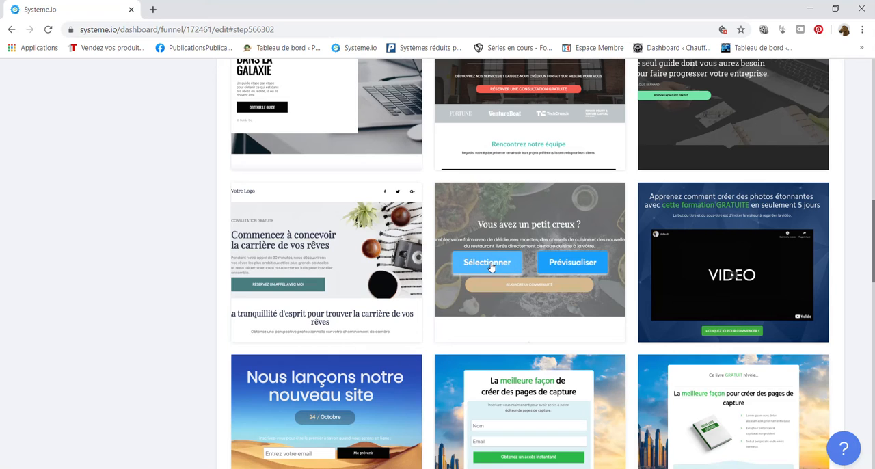
pyautogui.click(488, 264)
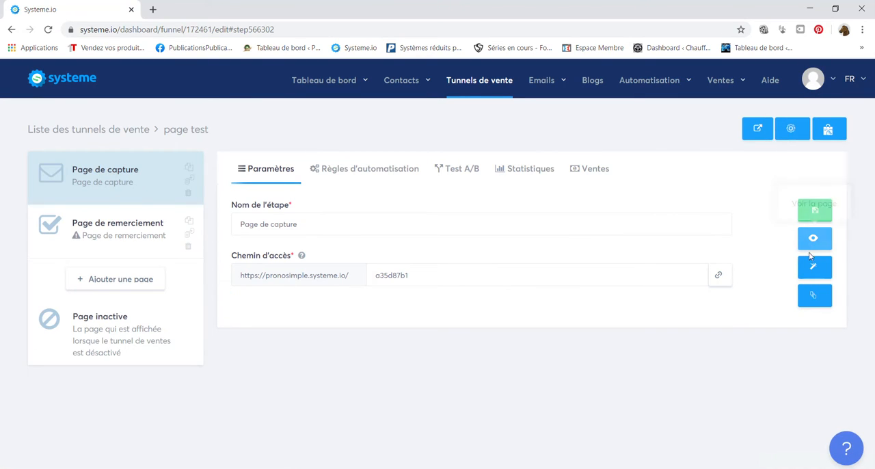
# Open the capture page for editing and delete the empty row above the main heading.
pyautogui.click(812, 268)
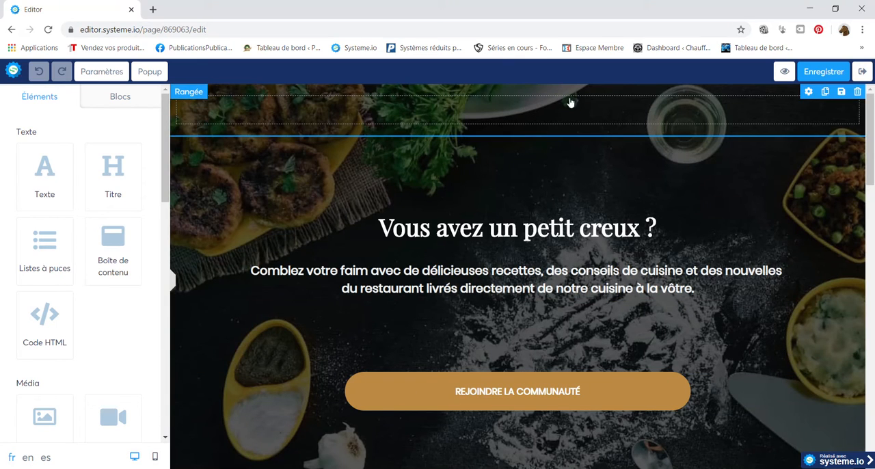
pyautogui.click(857, 91)
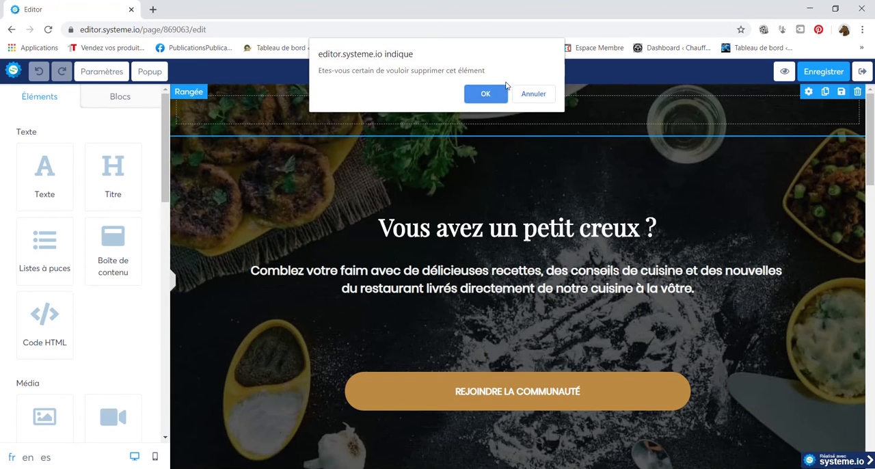
pyautogui.click(484, 94)
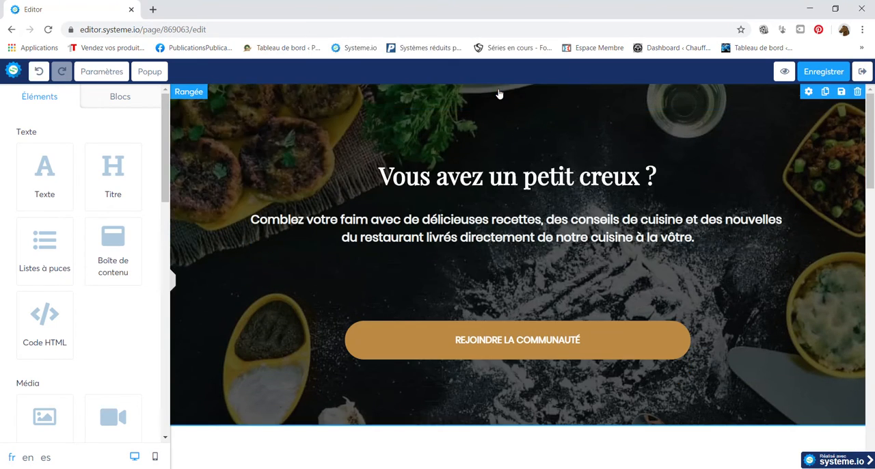
# Replace the main heading "Vous avez un petit creux ?" with the word "Gagner".
pyautogui.click(520, 179)
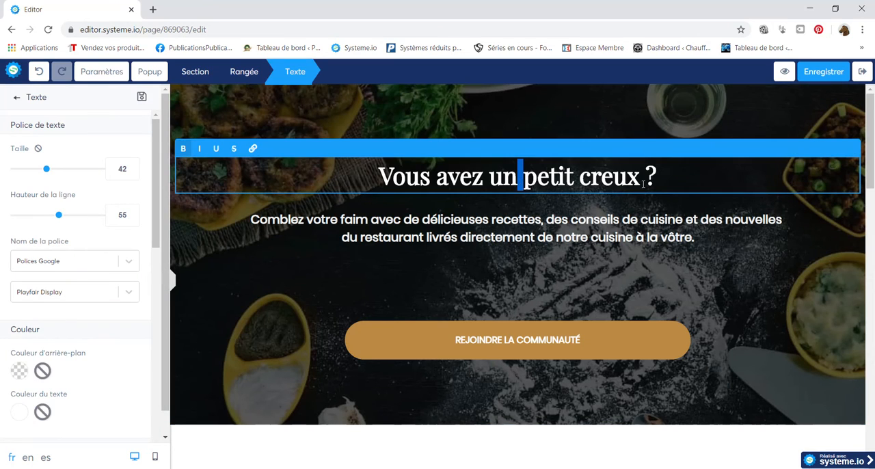
pyautogui.moveTo(646, 179); pyautogui.dragTo(378, 180)
pyautogui.press('BackSpace')
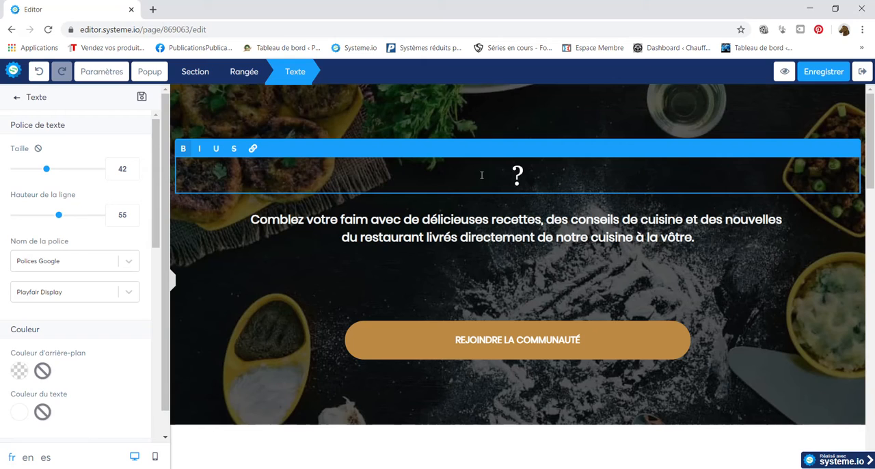
pyautogui.click(525, 179)
pyautogui.press('BackSpace')
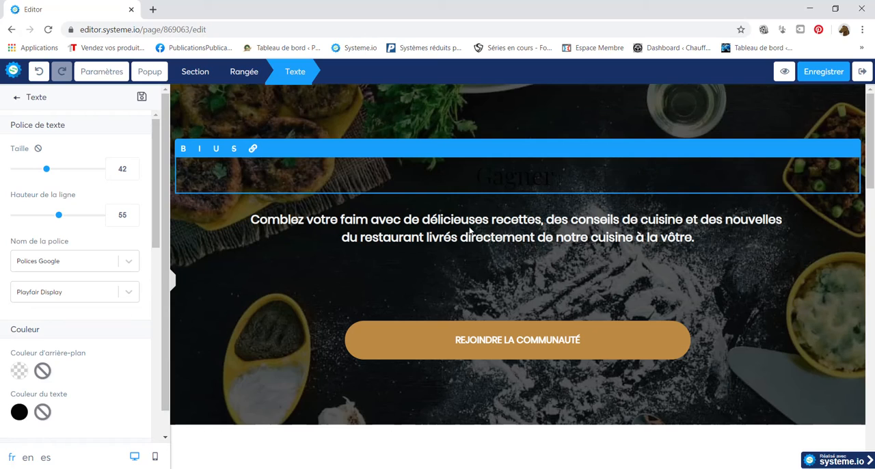
# Set the text colour of the word "Gagner" in the main heading to white.
pyautogui.moveTo(572, 183); pyautogui.dragTo(447, 171)
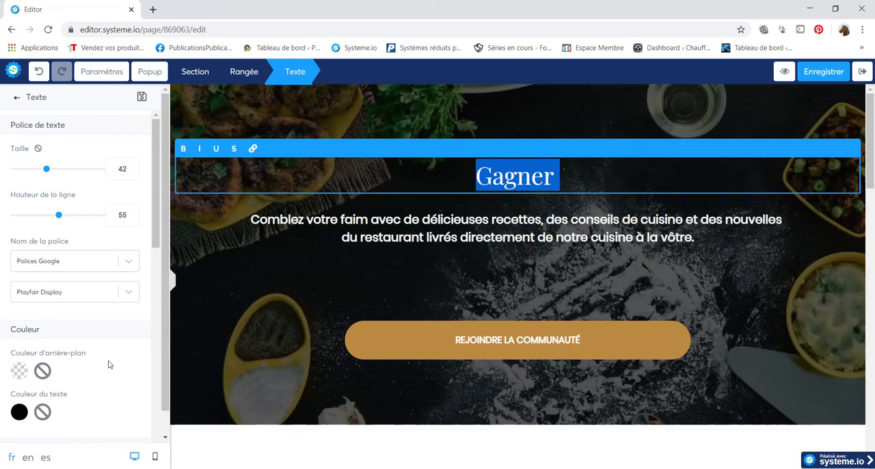
pyautogui.moveTo(62, 375); pyautogui.dragTo(25, 363)
pyautogui.click(579, 173)
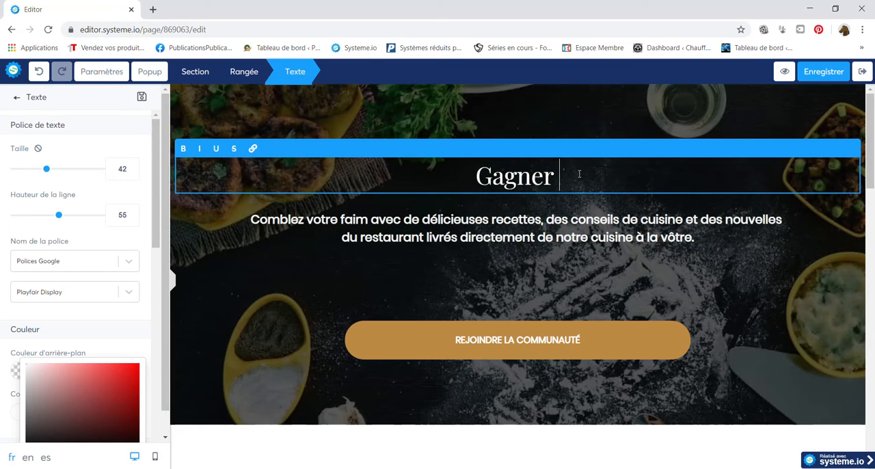
# Complete the main heading so that it reads "Gagner de l'argent grâce à votre site.".
pyautogui.write('de')
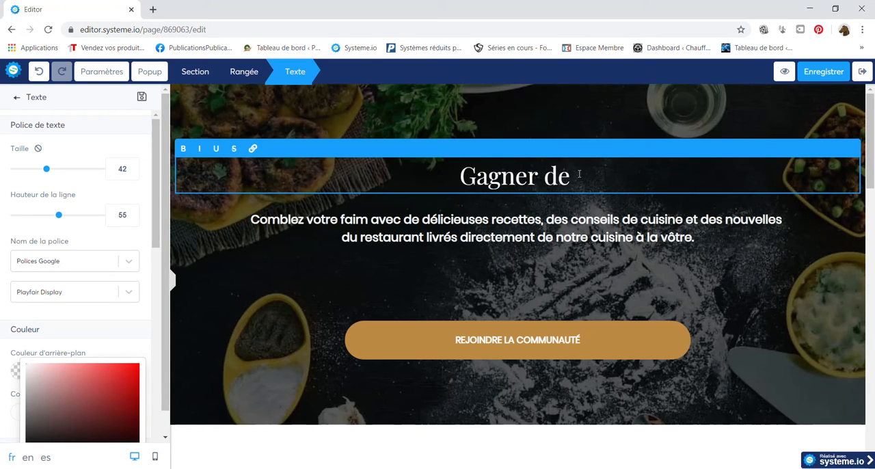
pyautogui.write(" l'argent ")
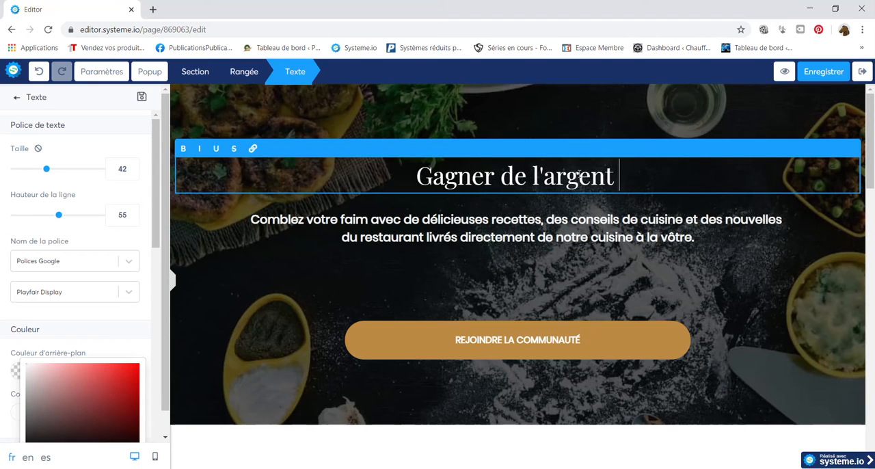
pyautogui.write('grâce a')
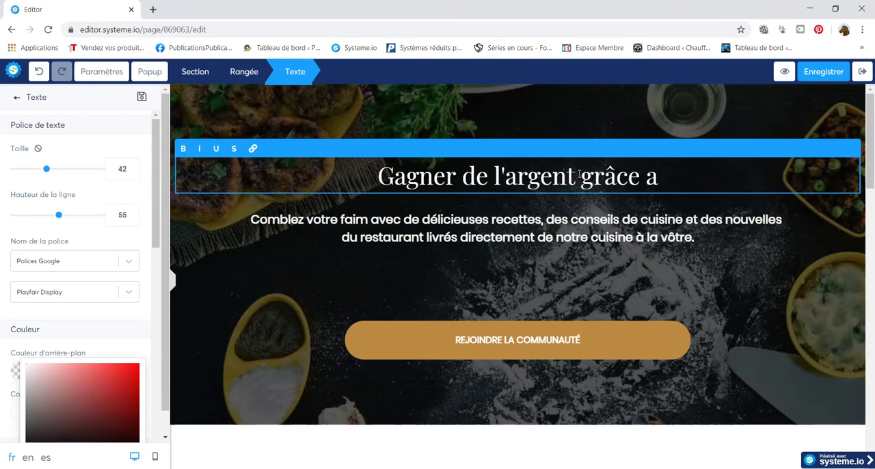
pyautogui.press('BackSpace')
pyautogui.write('à ')
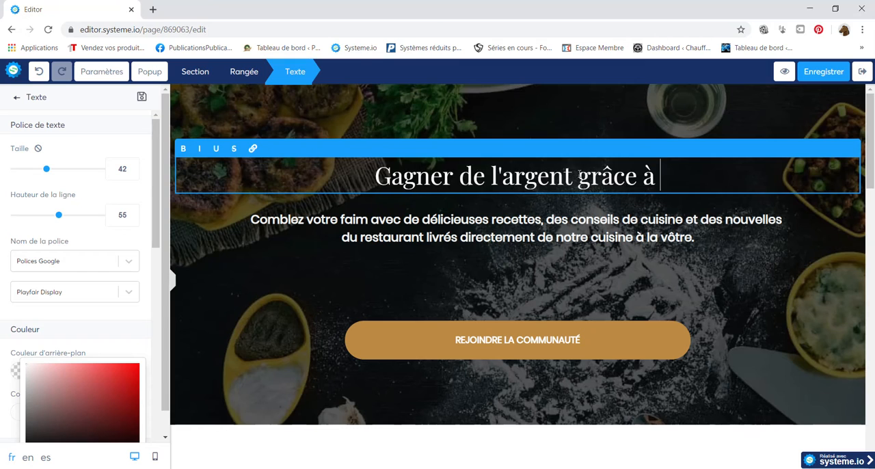
pyautogui.write('votre vite')
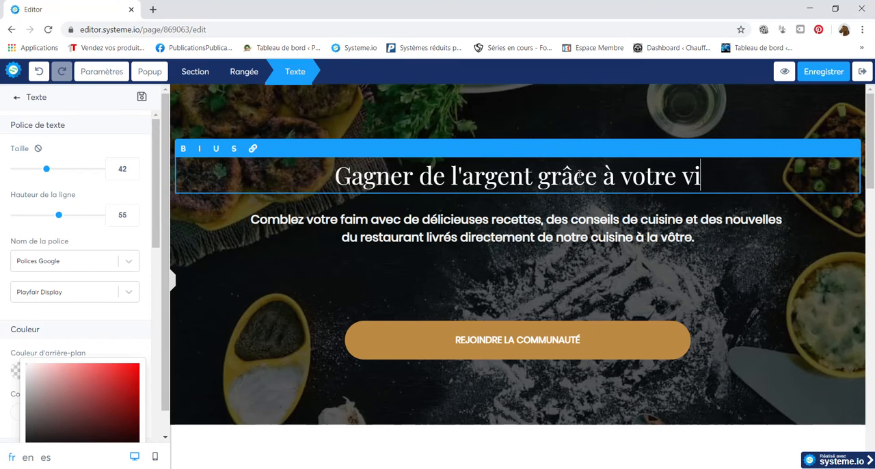
pyautogui.press('BackSpace')
pyautogui.press('BackSpace')
pyautogui.press('BackSpace')
pyautogui.press('BackSpace')
pyautogui.press('BackSpace')
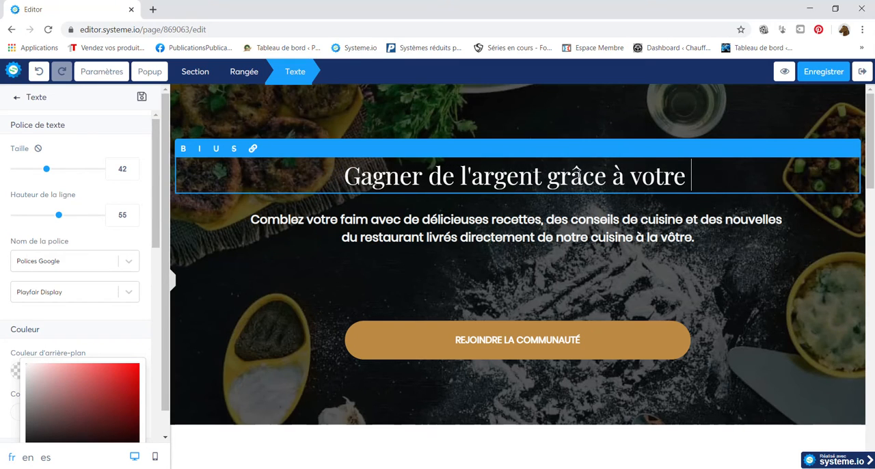
pyautogui.write('site.')
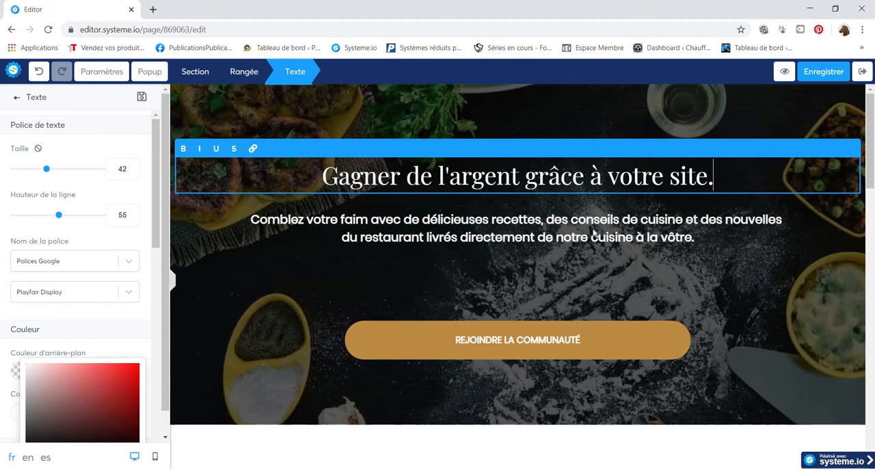
# Clear the two-line restaurant description below the main heading, keeping its text element.
pyautogui.click(584, 239)
pyautogui.click(707, 242)
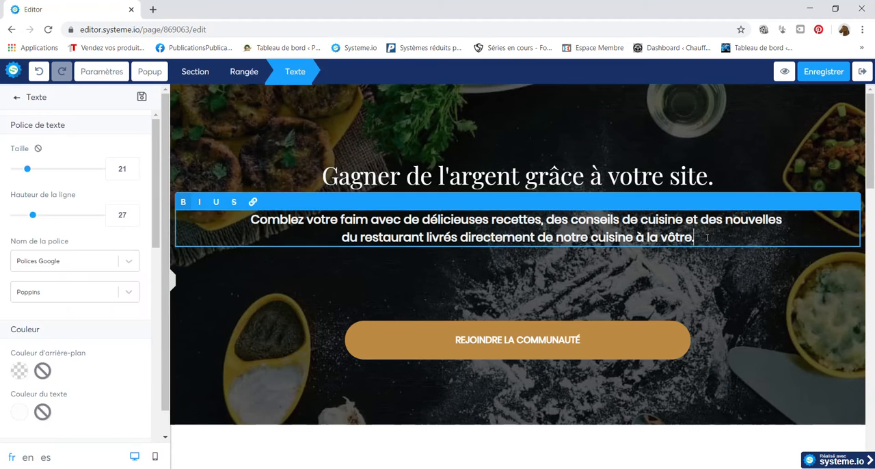
pyautogui.keyDown('shift'); pyautogui.click(251, 226); pyautogui.keyUp('shift')
pyautogui.press('BackSpace')
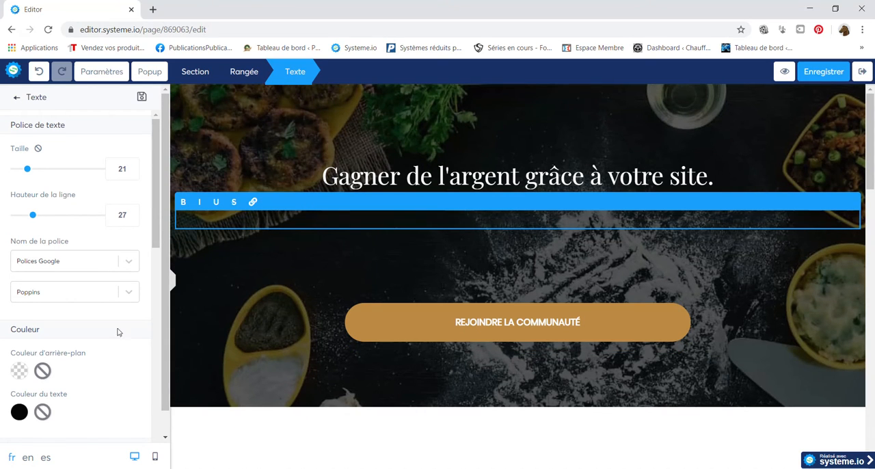
# Try to set the text colour of the emptied subtitle to white.
pyautogui.click(24, 410)
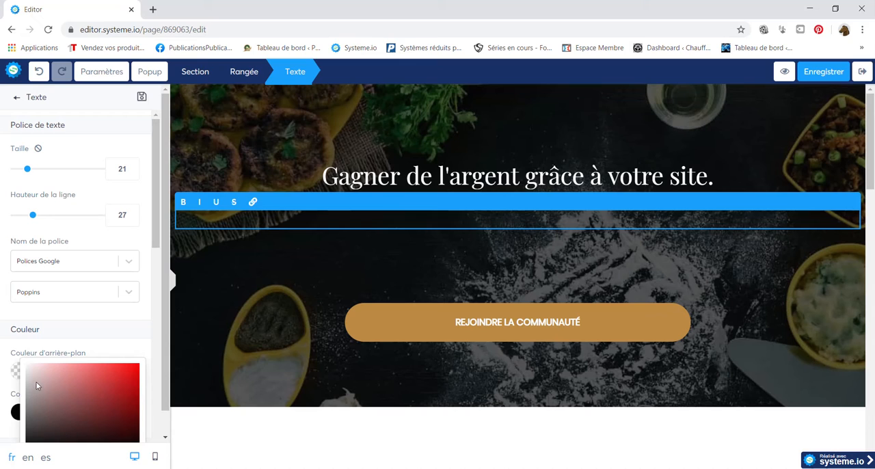
pyautogui.click(37, 386)
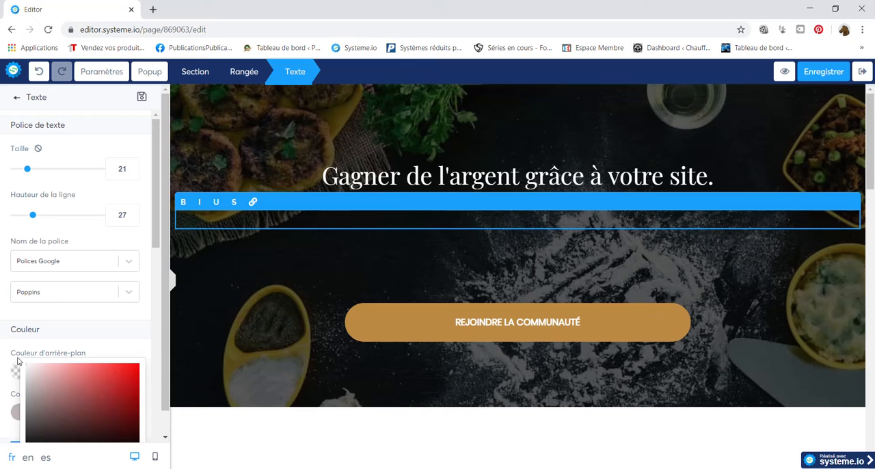
pyautogui.click(560, 224)
pyautogui.moveTo(41, 381); pyautogui.dragTo(23, 362)
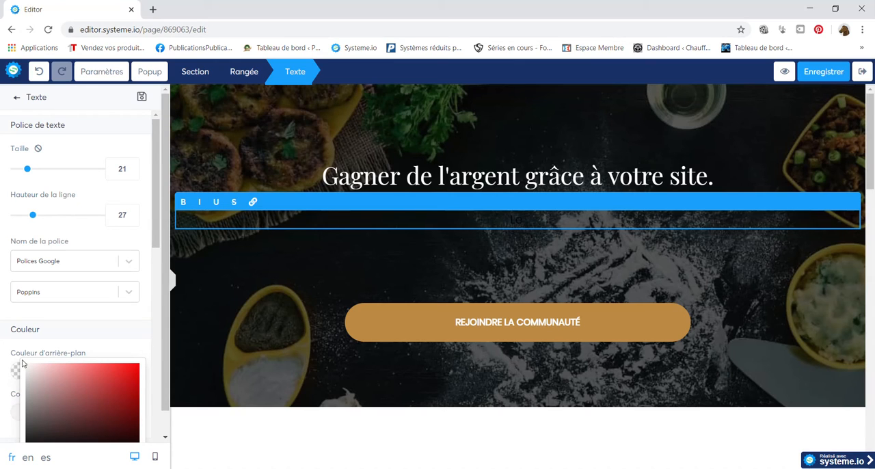
pyautogui.click(530, 221)
# Write "Le site idéal pour gagner en popularité" as the subtitle below the main heading.
pyautogui.write('Le site idéal pour gagner')
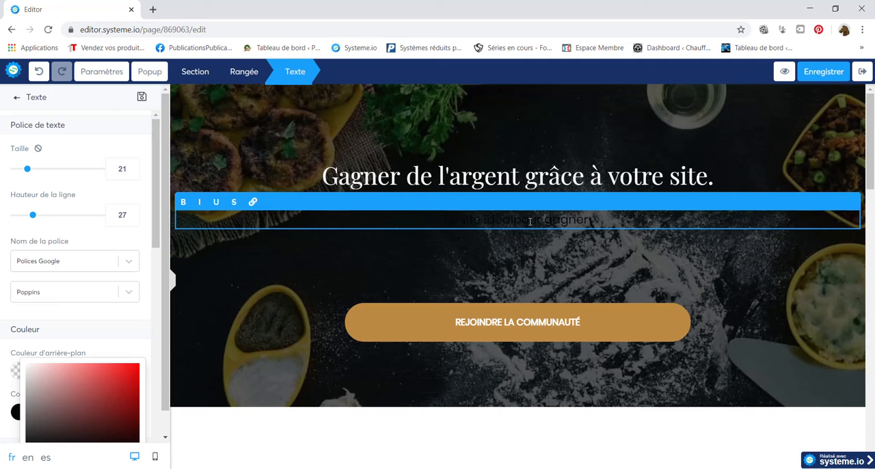
pyautogui.write(' en popularité')
# Set the text colour of the whole subtitle to white.
pyautogui.hotkey('ctrl', 'a')
pyautogui.click(25, 367)
pyautogui.click(669, 219)
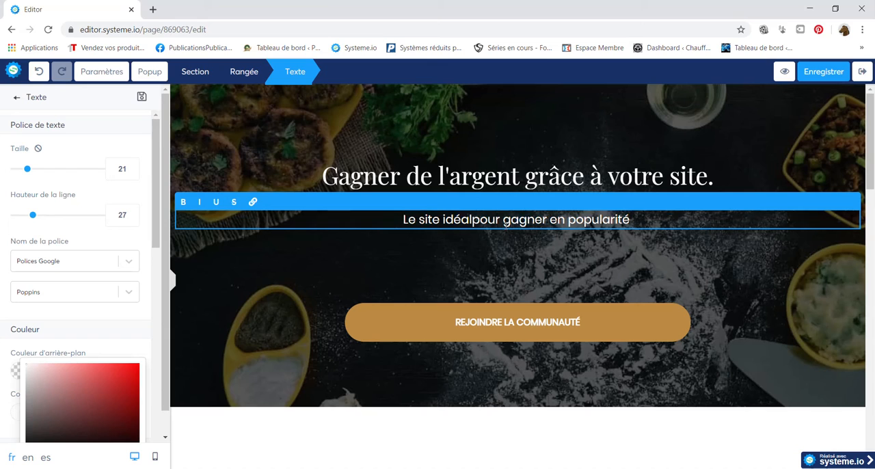
# Insert the missing space between "idéal" and "pour" in the subtitle and end it with a period.
pyautogui.click(471, 219)
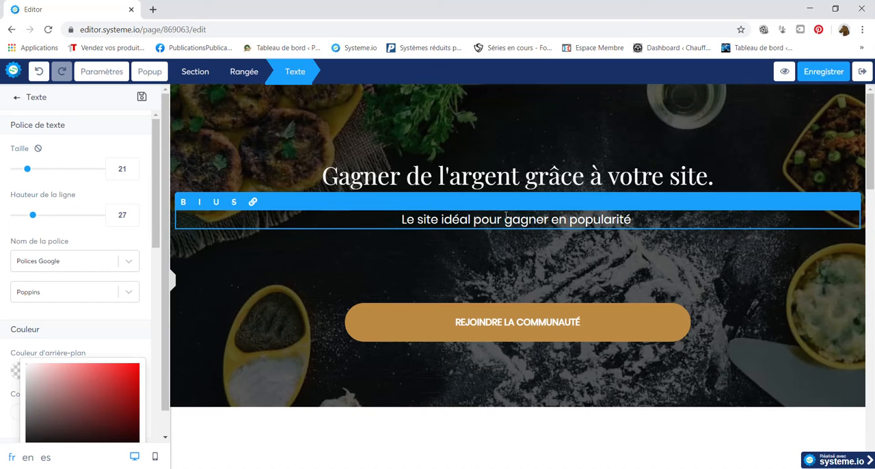
pyautogui.click(642, 218)
pyautogui.write('.')
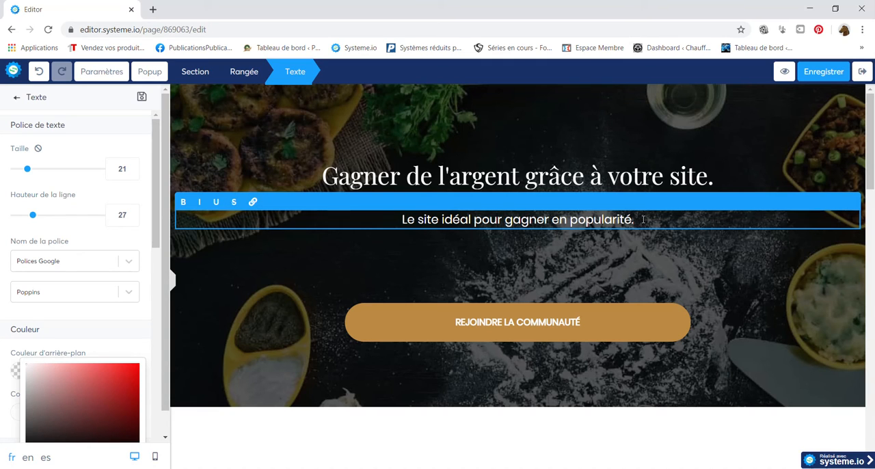
pyautogui.click(731, 144)
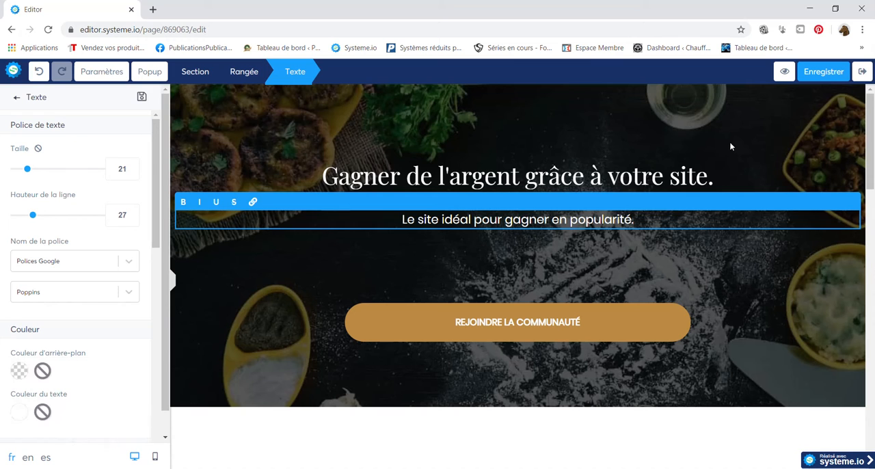
pyautogui.click(874, 223)
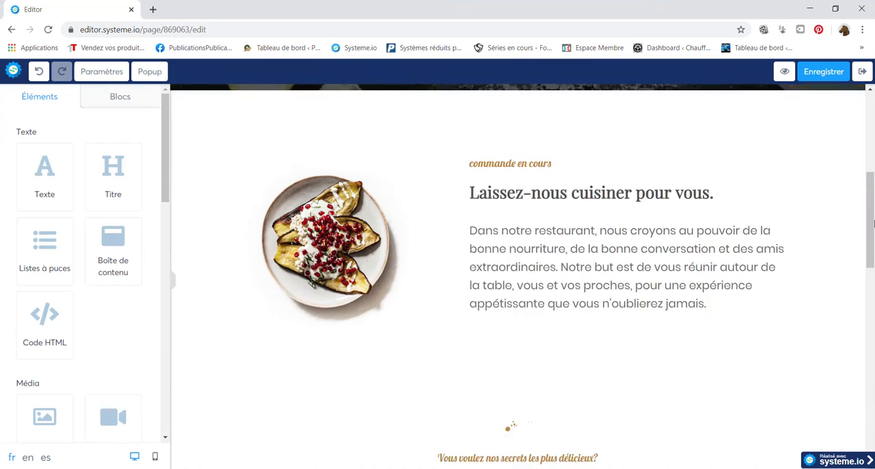
# Delete the "Laissez-nous cuisiner pour vous." section below the join button.
pyautogui.moveTo(874, 223); pyautogui.dragTo(874, 180)
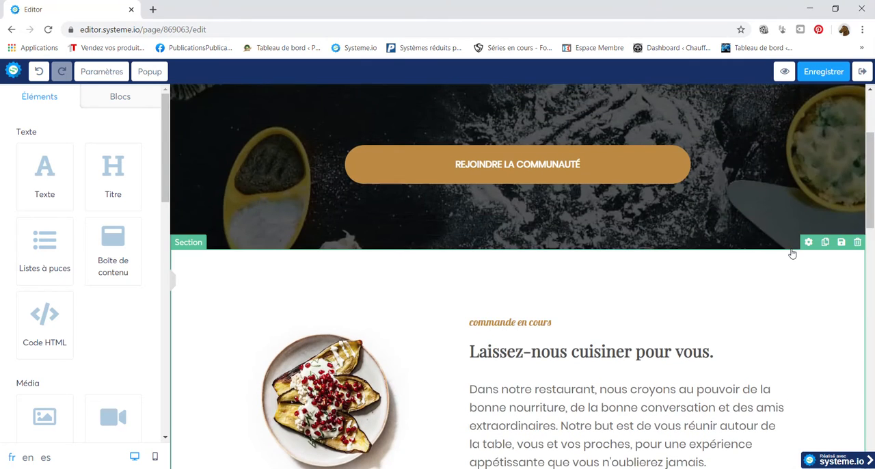
pyautogui.click(793, 253)
pyautogui.click(813, 281)
pyautogui.click(857, 242)
pyautogui.click(496, 101)
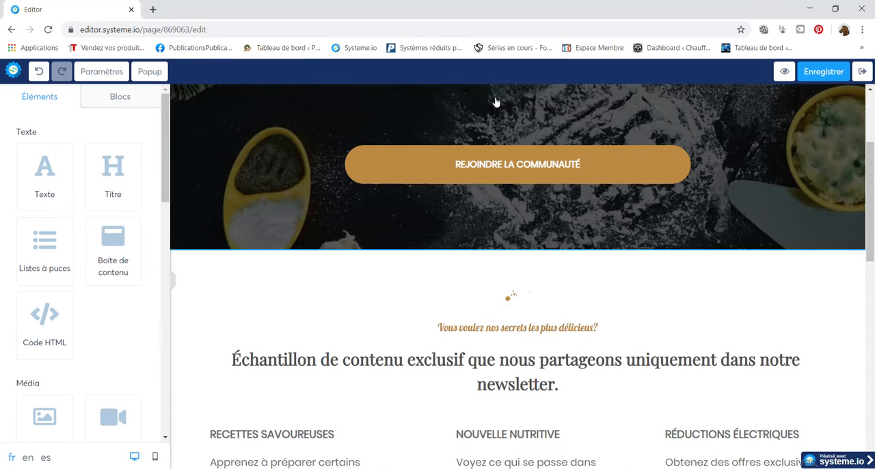
# Delete the "Échantillon de contenu exclusif" section and the "Vos amis sont déjà inscrits." testimonial content below the join button.
pyautogui.click(857, 242)
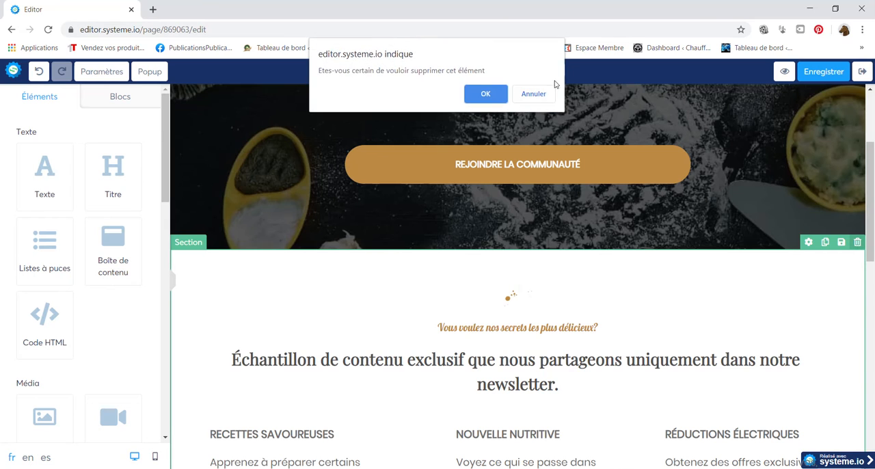
pyautogui.click(496, 101)
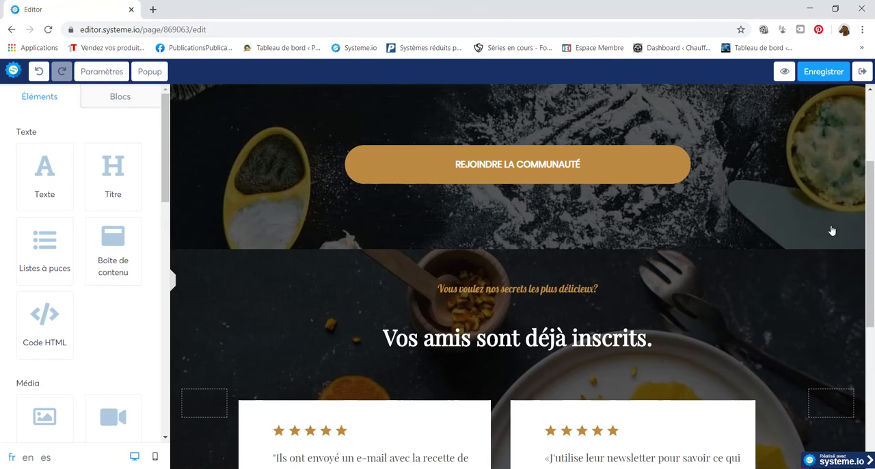
pyautogui.click(857, 242)
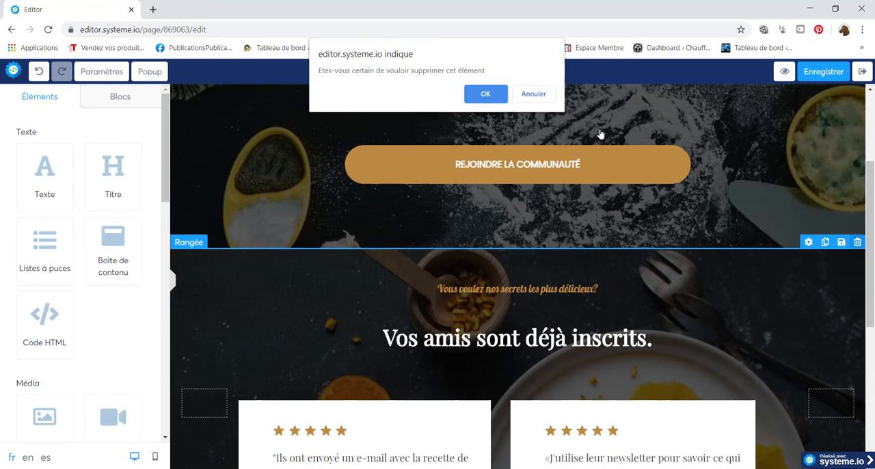
pyautogui.click(500, 94)
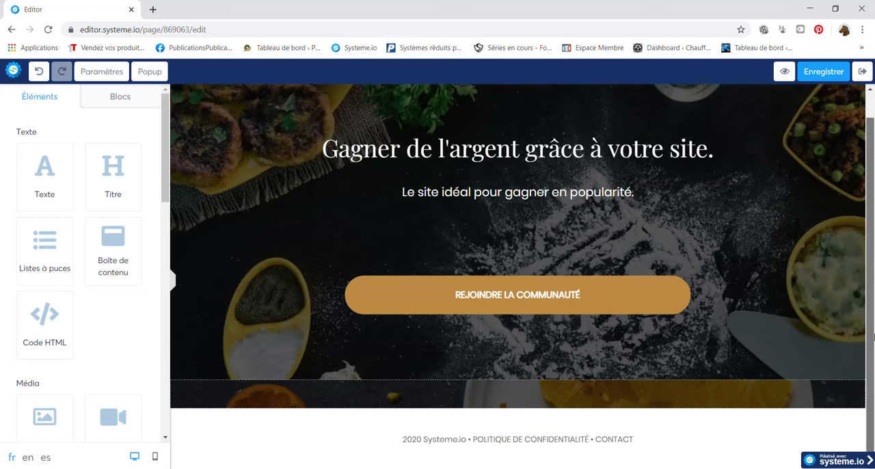
pyautogui.click(550, 391)
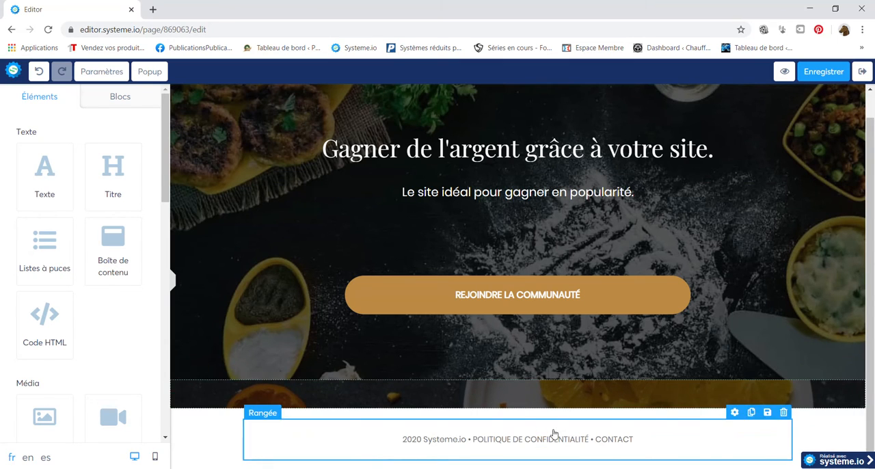
pyautogui.click(829, 429)
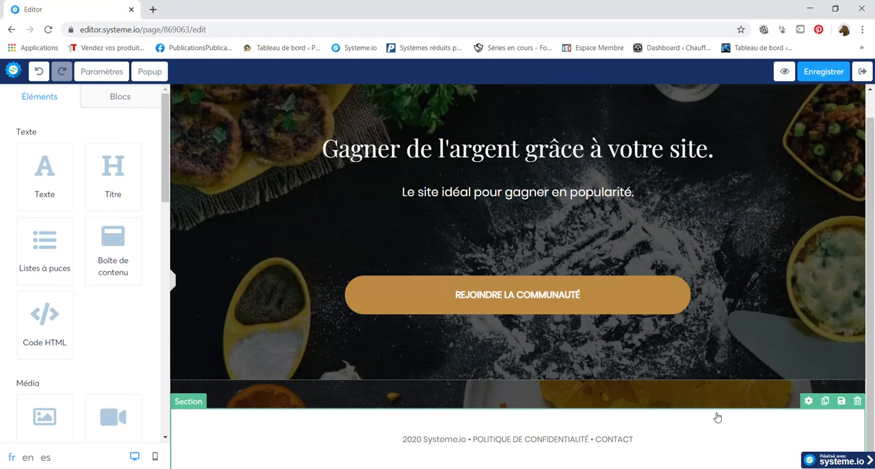
pyautogui.click(527, 309)
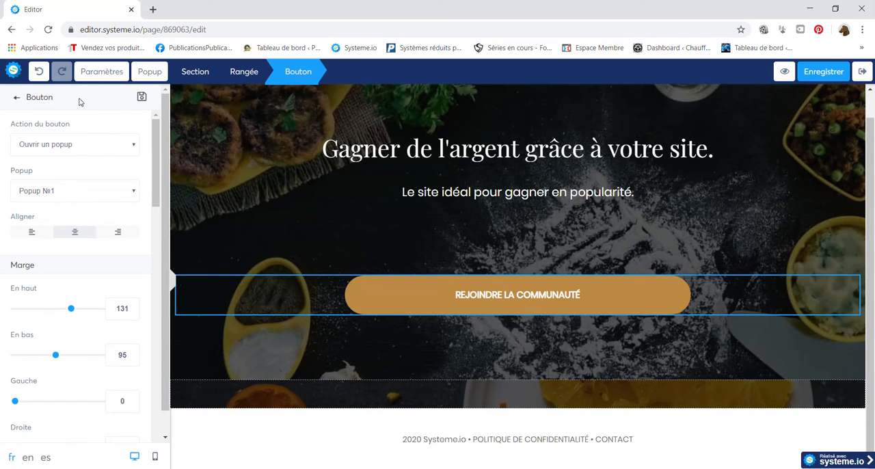
pyautogui.click(15, 97)
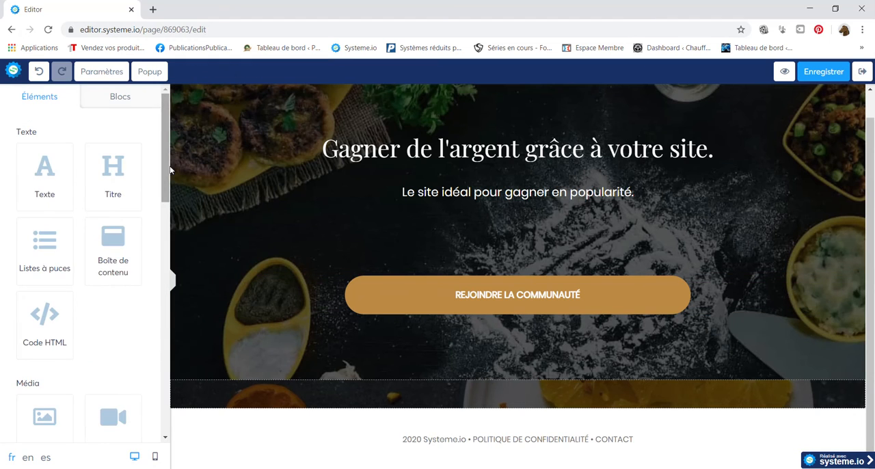
# Insert a form field directly below the subtitle and set its data type to Email.
pyautogui.moveTo(167, 171); pyautogui.dragTo(165, 380)
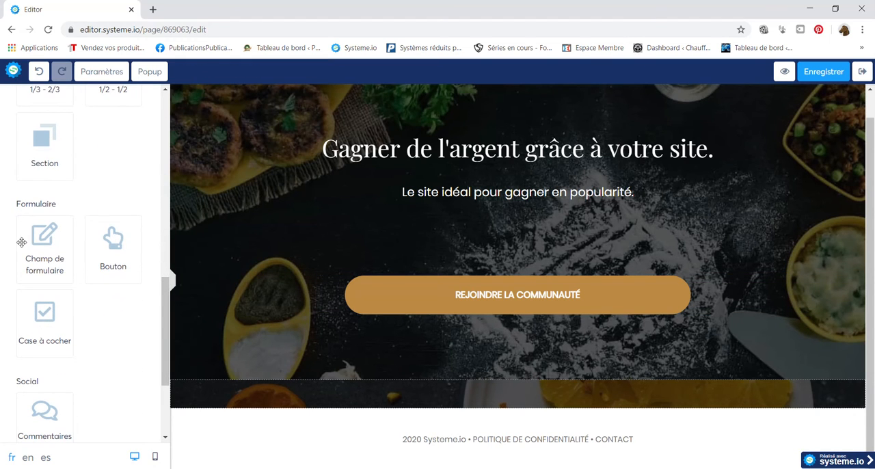
pyautogui.moveTo(53, 250); pyautogui.dragTo(494, 215)
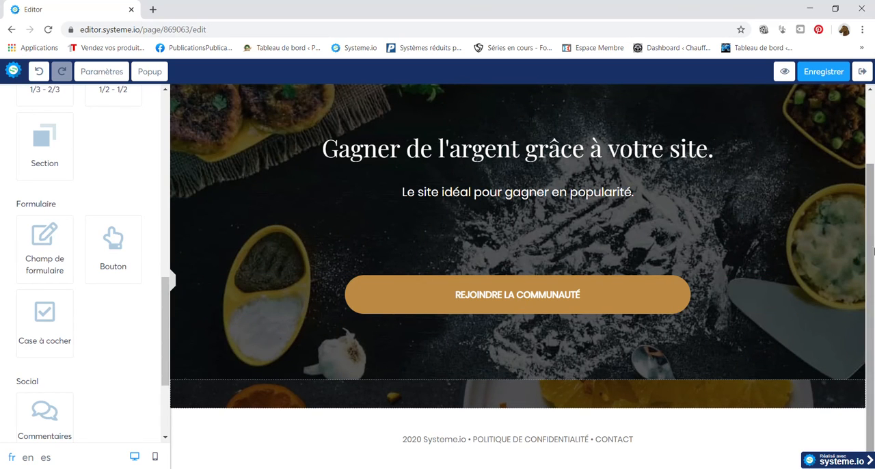
pyautogui.moveTo(48, 250); pyautogui.dragTo(547, 270)
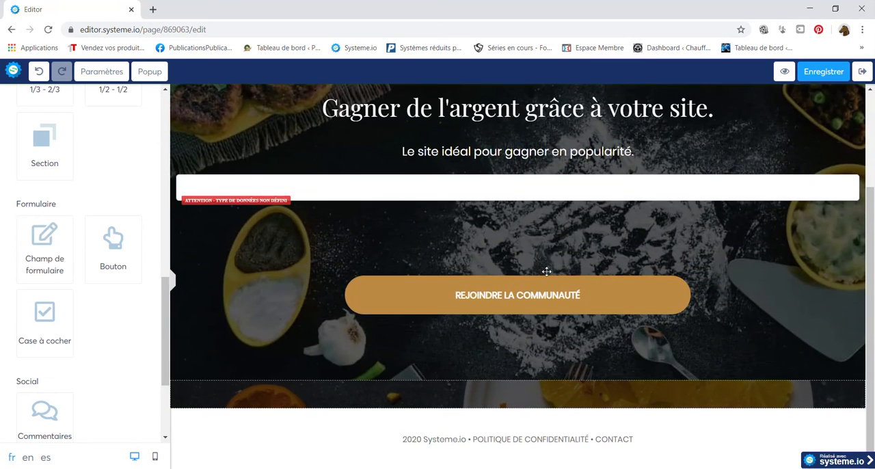
pyautogui.click(343, 192)
pyautogui.click(108, 118)
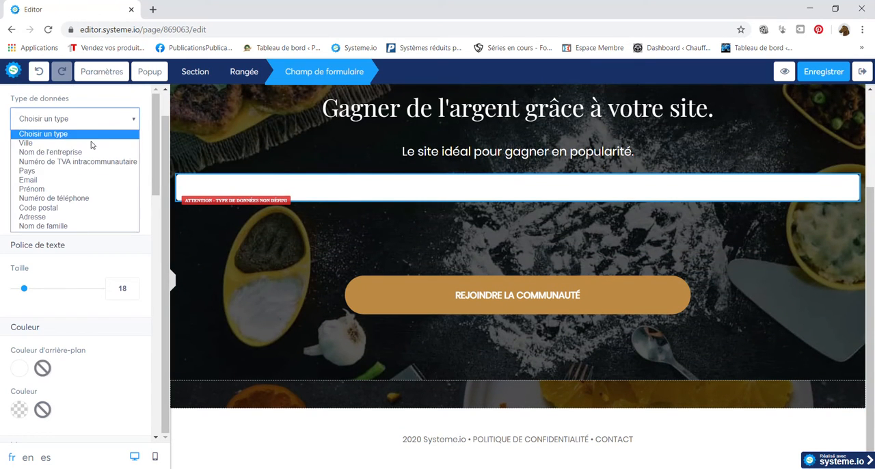
pyautogui.click(72, 180)
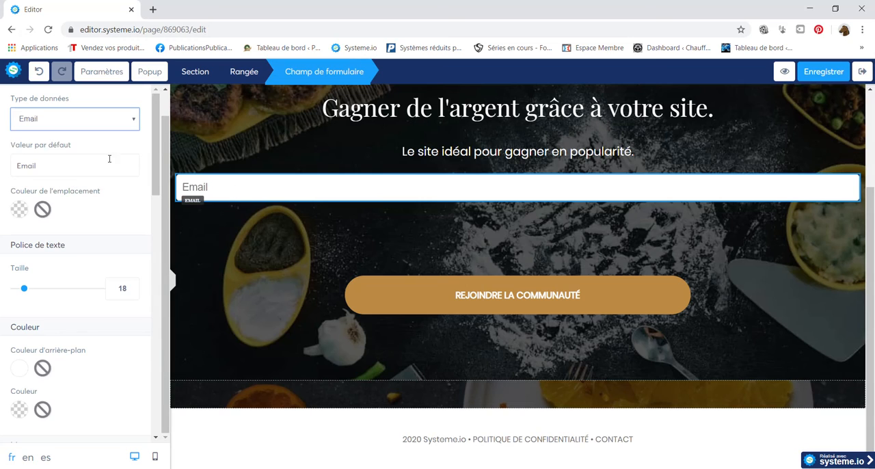
# Replace the email field's default value with "Votre meilleur email".
pyautogui.moveTo(95, 162); pyautogui.dragTo(3, 152)
pyautogui.press('BackSpace')
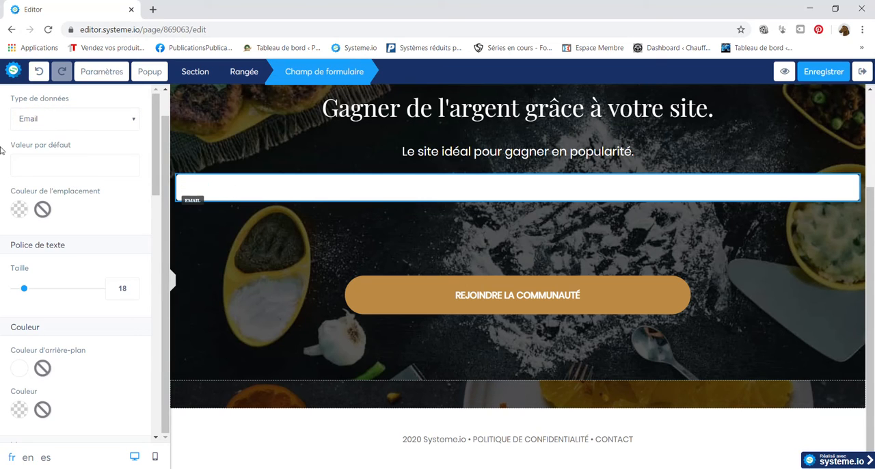
pyautogui.write('V')
pyautogui.press('BackSpace')
pyautogui.write('Votre meill')
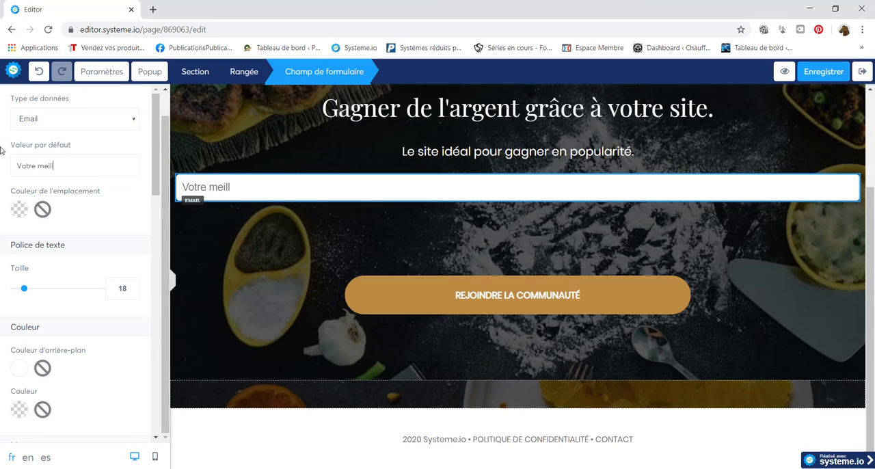
pyautogui.write('eur email.')
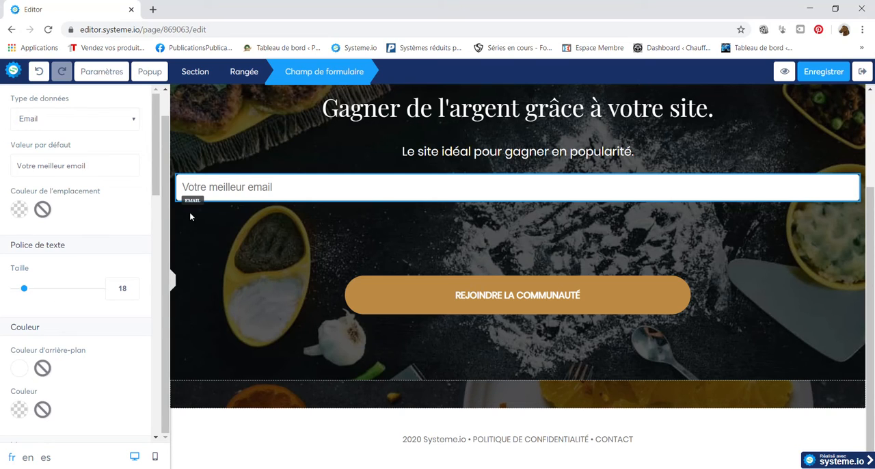
# Set the email field's text size to 21.
pyautogui.moveTo(24, 288)
pyautogui.mouseDown()
pyautogui.moveTo(86, 292)
pyautogui.moveTo(16, 290)
pyautogui.moveTo(27, 285)
pyautogui.moveTo(27, 293)
pyautogui.mouseUp()
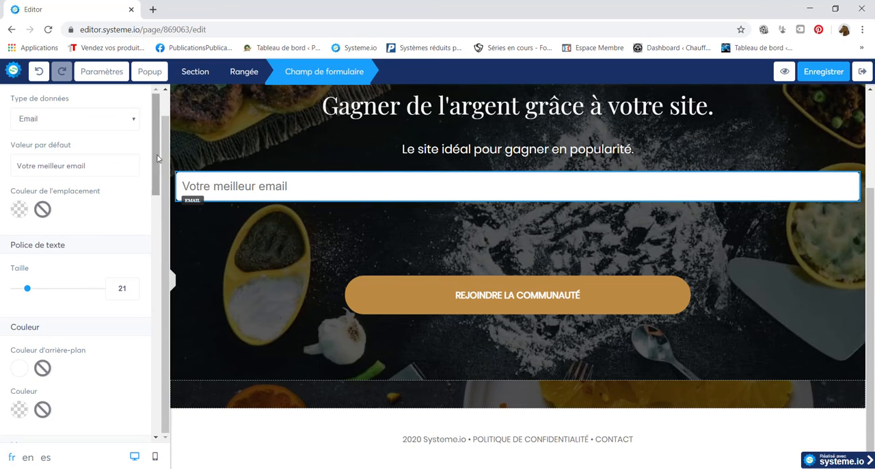
pyautogui.scroll(-1, 156, 177)
pyautogui.scroll(-6, 158, 268)
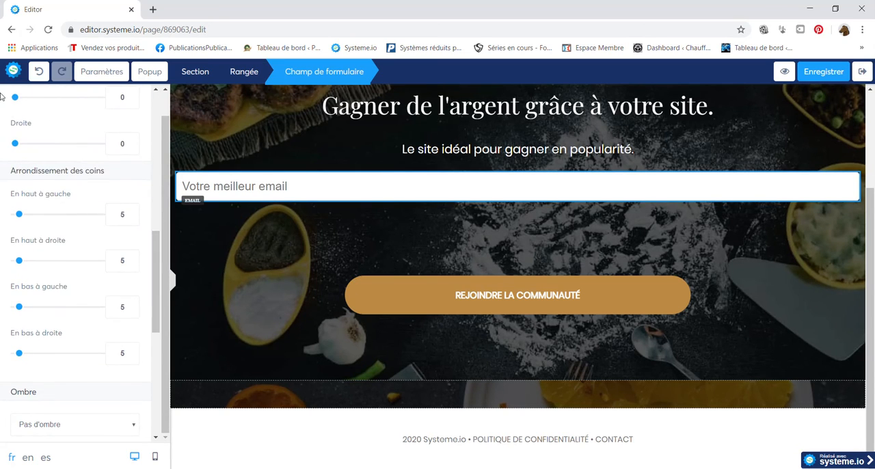
pyautogui.scroll(7, 154, 265)
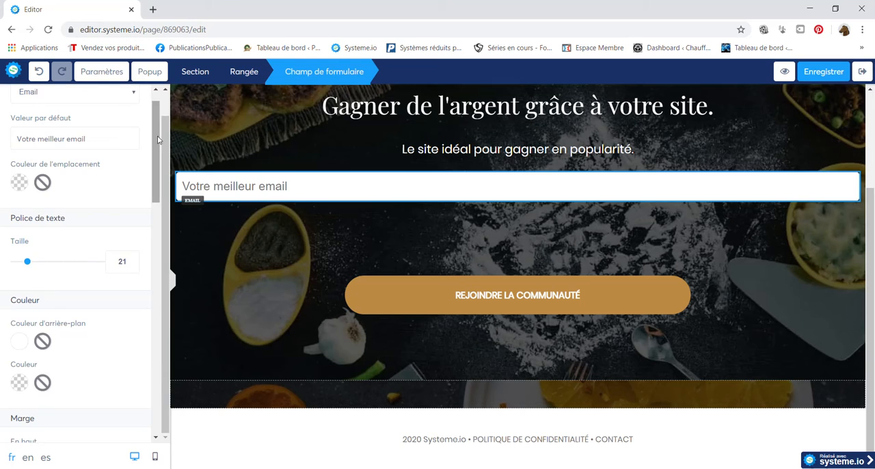
pyautogui.click(231, 243)
# Insert a consent checkbox directly below the email field and open its settings.
pyautogui.moveTo(164, 195); pyautogui.dragTo(143, 363)
pyautogui.moveTo(42, 305); pyautogui.dragTo(246, 179)
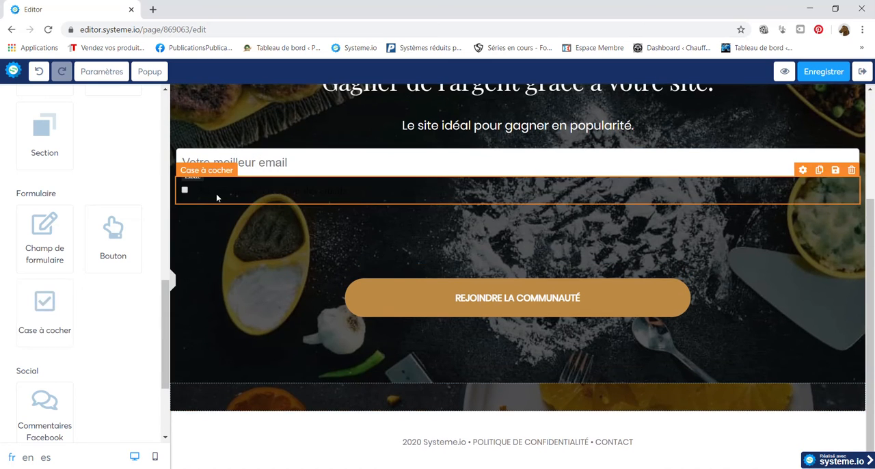
pyautogui.click(199, 195)
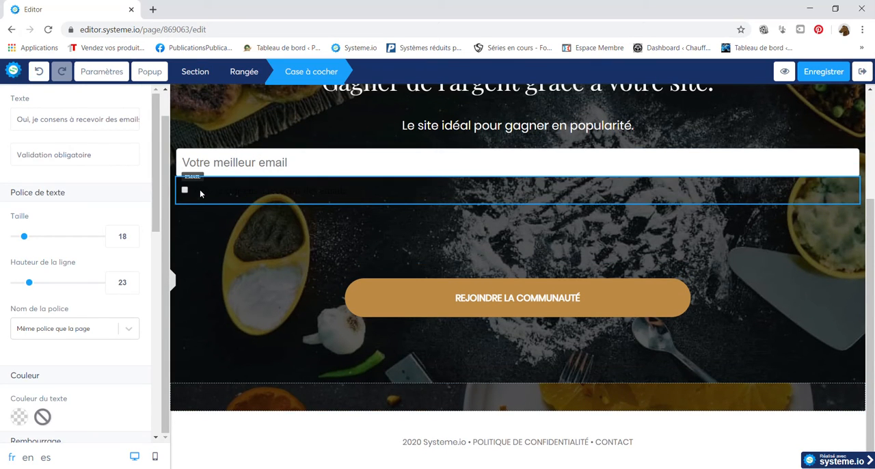
pyautogui.moveTo(95, 155); pyautogui.dragTo(15, 152)
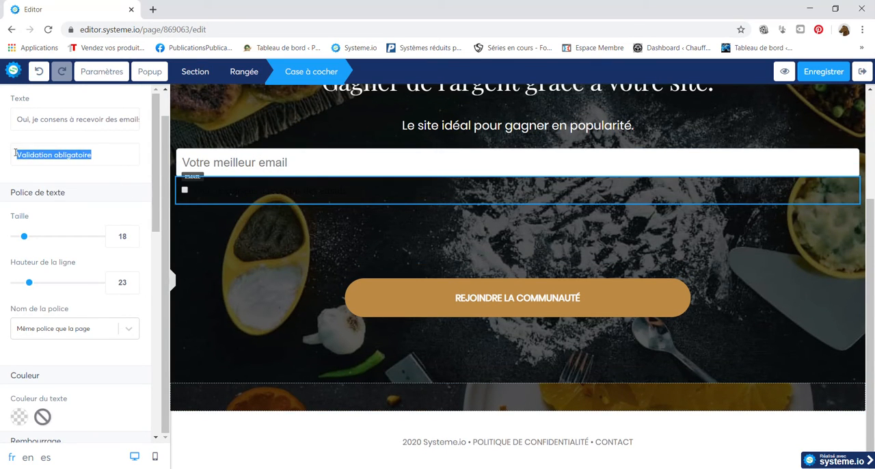
pyautogui.click(139, 159)
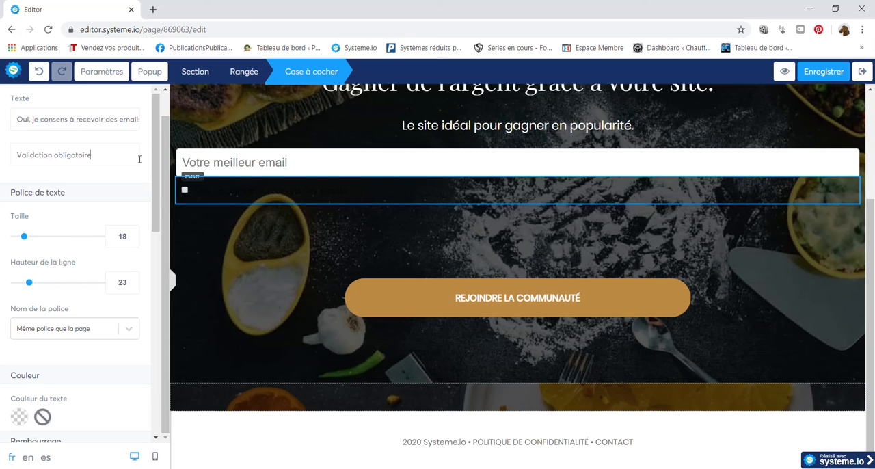
# Set the text colour of the consent checkbox to white.
pyautogui.click(20, 417)
pyautogui.moveTo(32, 398); pyautogui.dragTo(18, 350)
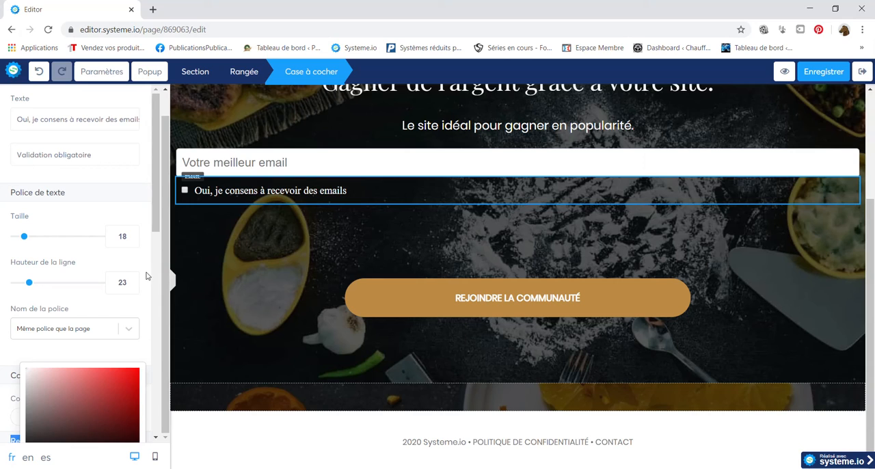
pyautogui.click(146, 275)
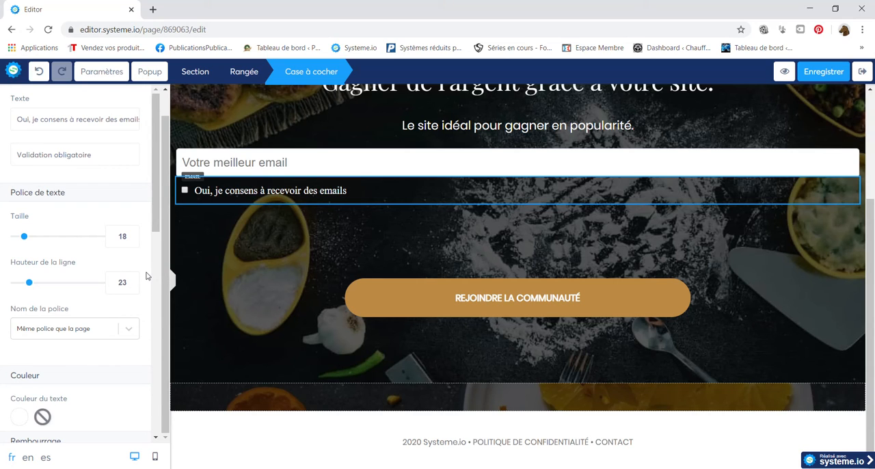
# Delete the stray form field without a data type above the main heading, along with the row that held it.
pyautogui.moveTo(873, 317); pyautogui.dragTo(871, 191)
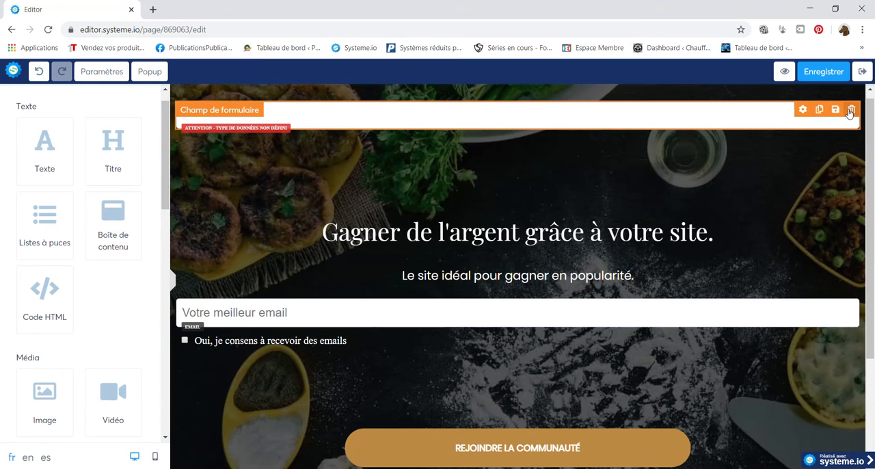
pyautogui.click(850, 110)
pyautogui.click(482, 93)
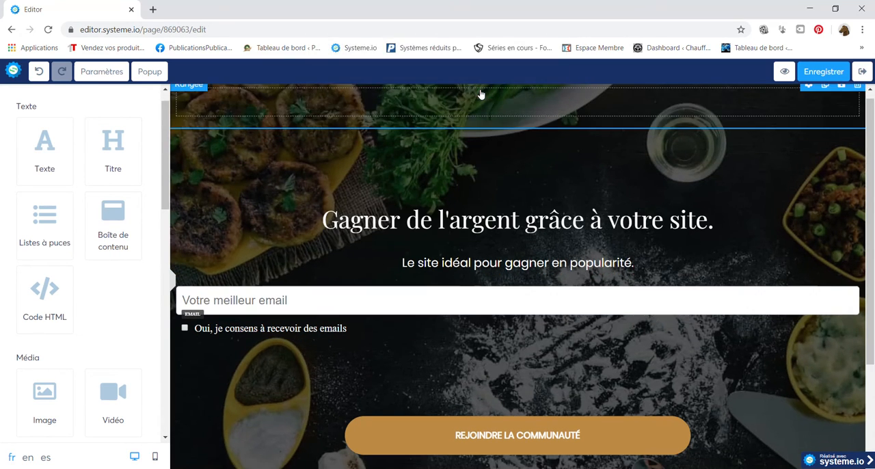
pyautogui.click(856, 90)
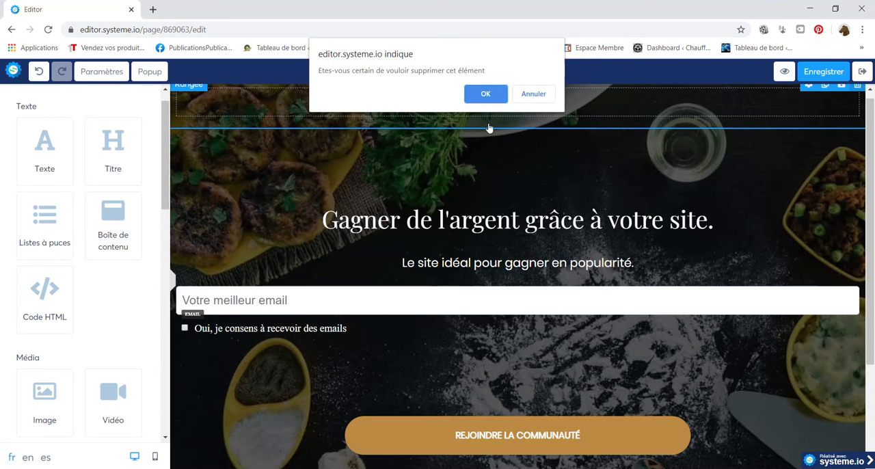
pyautogui.click(497, 92)
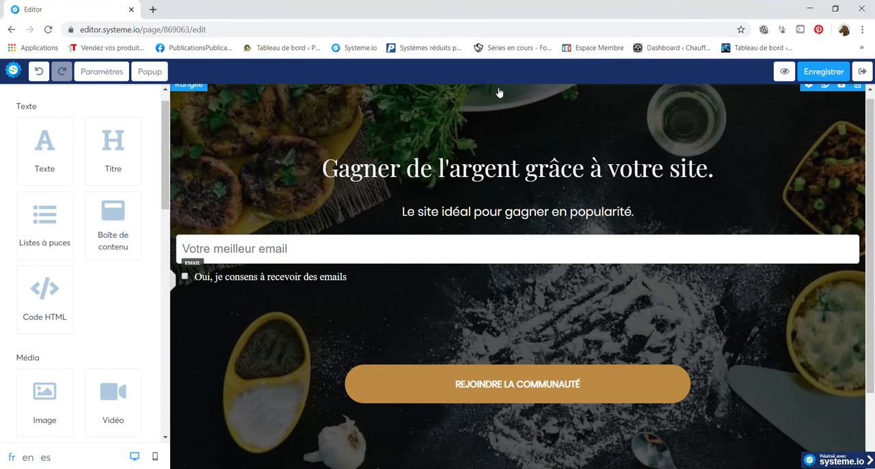
# Set the action of the "REJOINDRE LA COMMUNAUTÉ" button to "Vers l'étape suivante dans le tunnel".
pyautogui.moveTo(872, 193); pyautogui.dragTo(873, 252)
pyautogui.moveTo(524, 322)
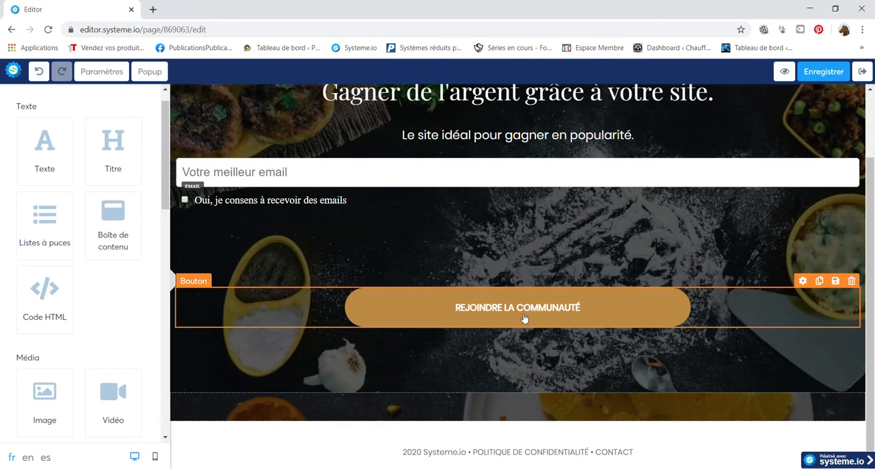
pyautogui.moveTo(525, 321); pyautogui.dragTo(508, 300)
pyautogui.click(508, 299)
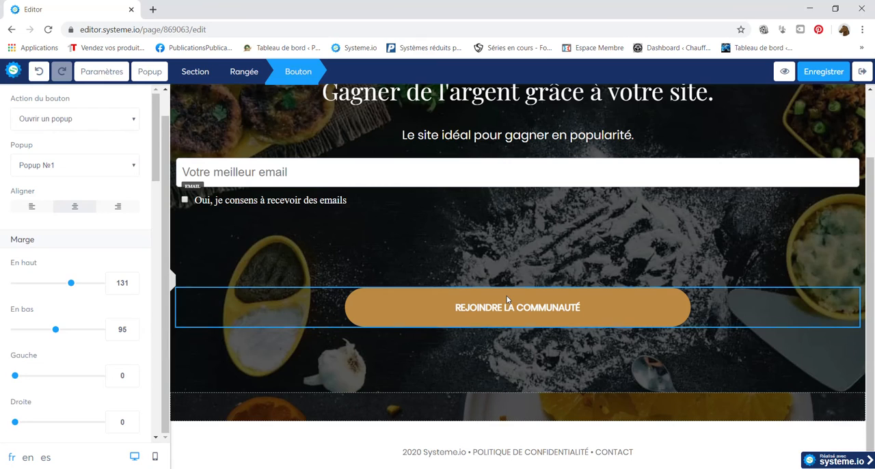
pyautogui.click(84, 121)
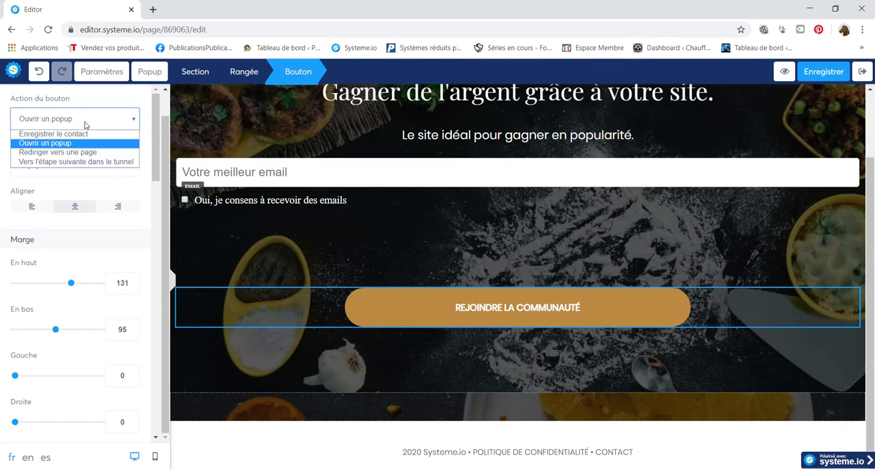
pyautogui.click(95, 162)
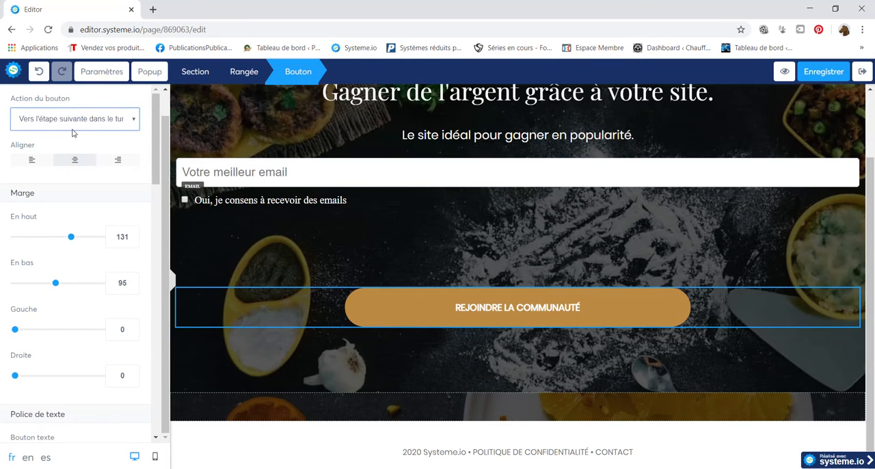
# Change the text of the "REJOINDRE LA COMMUNAUTÉ" button to "En savoir plus sur la méthode.".
pyautogui.moveTo(155, 186); pyautogui.dragTo(148, 264)
pyautogui.click(129, 132)
pyautogui.moveTo(129, 132); pyautogui.dragTo(1, 122)
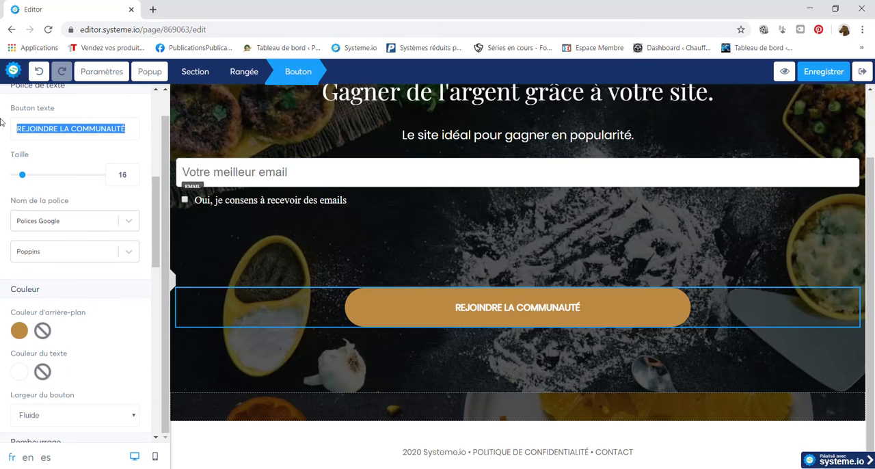
pyautogui.press('BackSpace')
pyautogui.write('E')
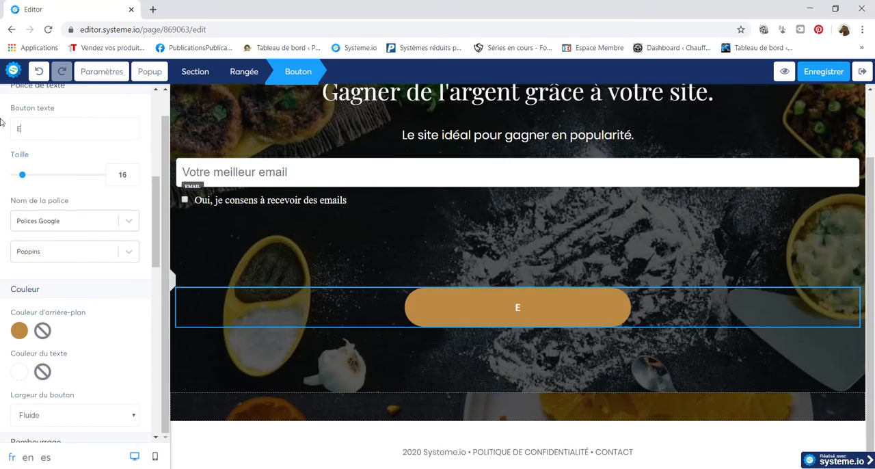
pyautogui.write('n sa')
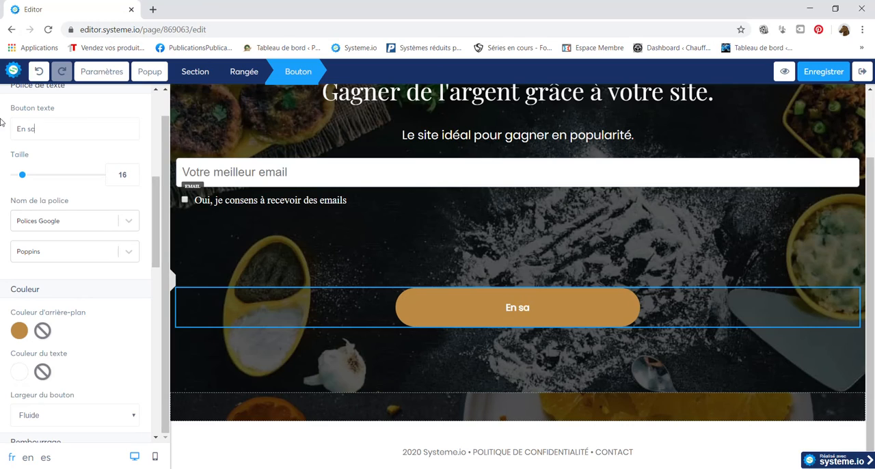
pyautogui.write('voir plu')
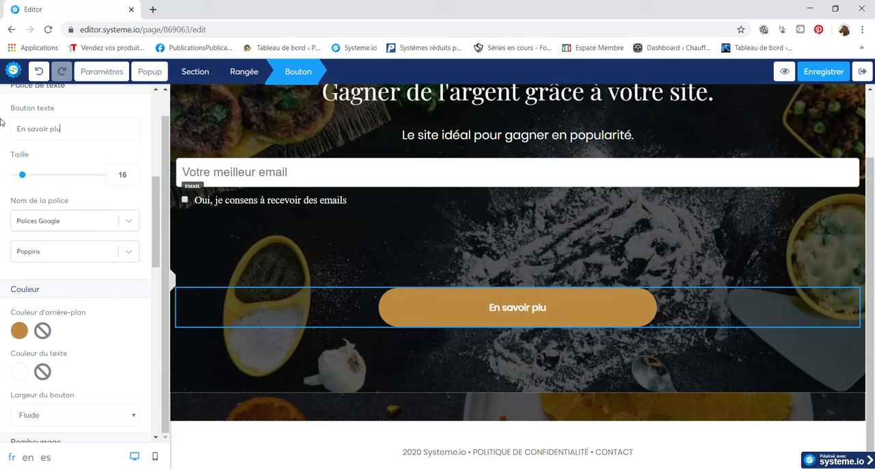
pyautogui.write('s sur')
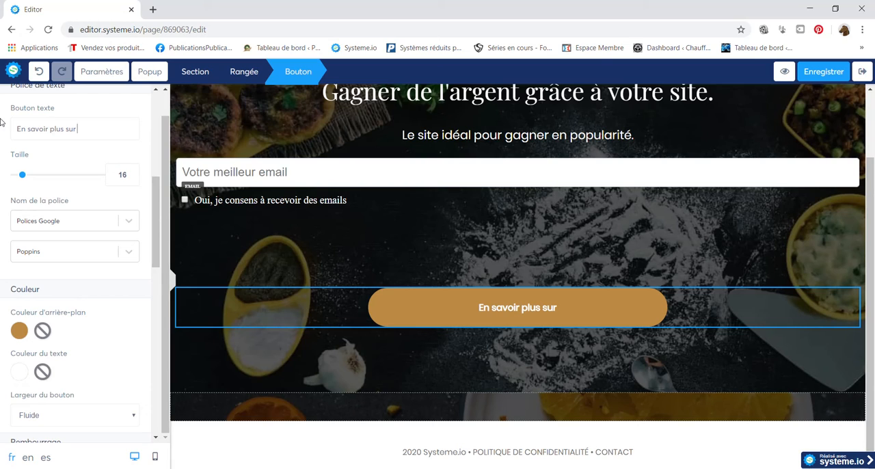
pyautogui.write(' la')
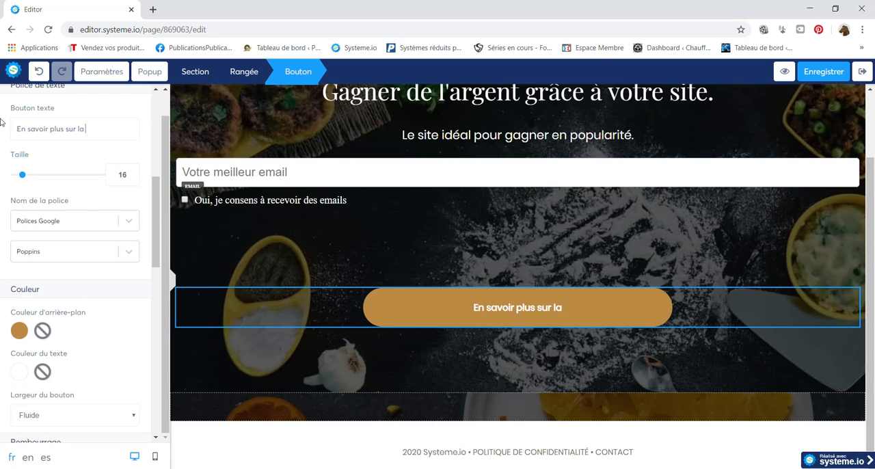
pyautogui.write(' métho')
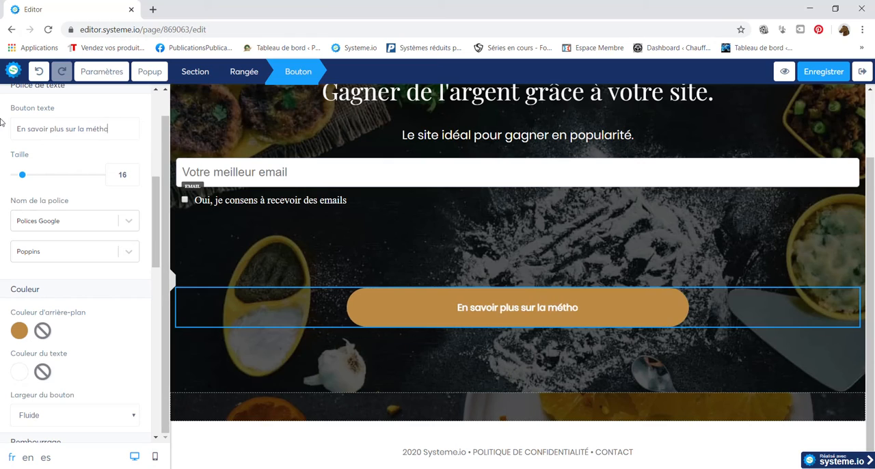
pyautogui.write('de.')
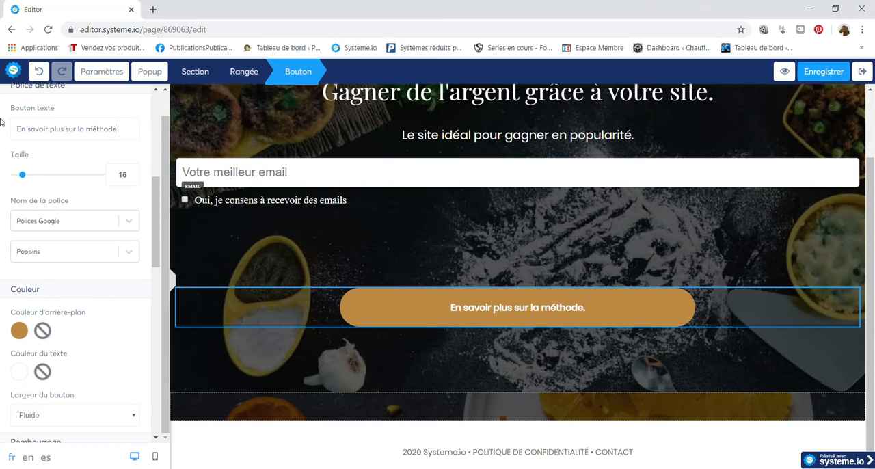
pyautogui.click(259, 277)
pyautogui.scroll(2, 873, 196)
pyautogui.moveTo(873, 196); pyautogui.dragTo(873, 377)
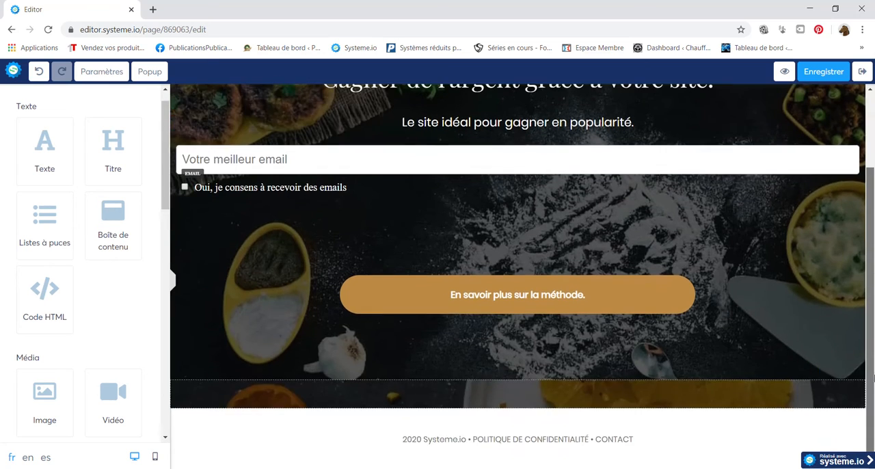
pyautogui.scroll(2, 869, 259)
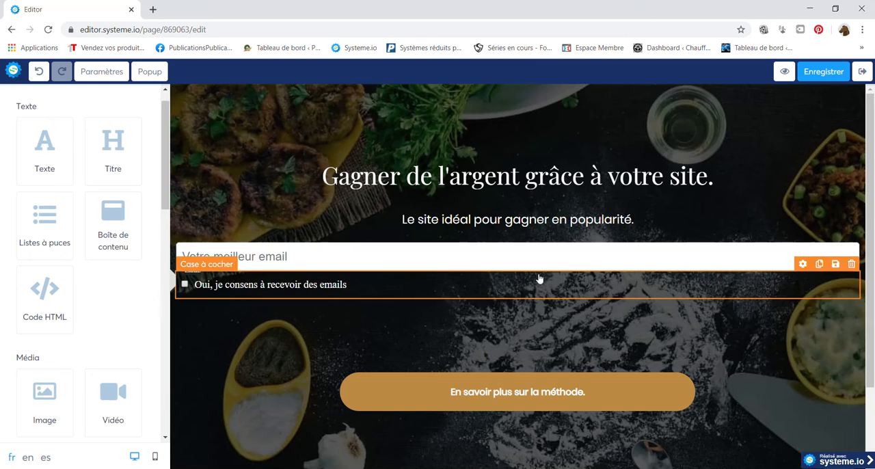
# View the upload options for the background image in the heading row's settings without choosing a file.
pyautogui.click(857, 114)
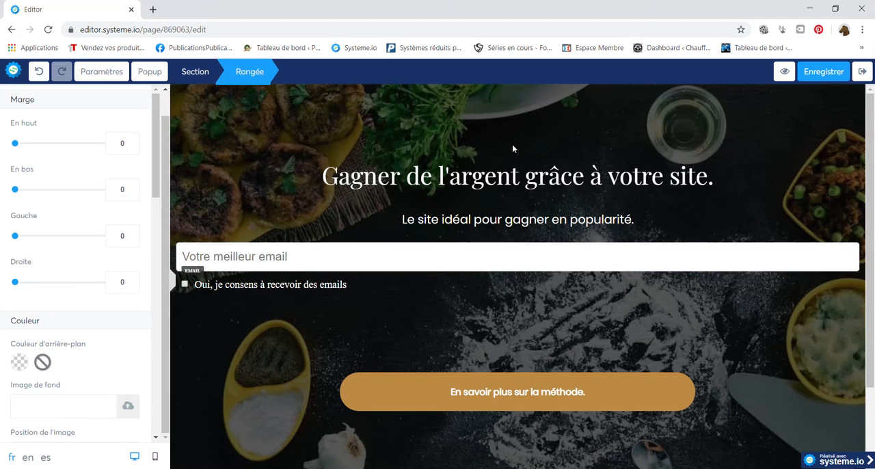
pyautogui.click(127, 405)
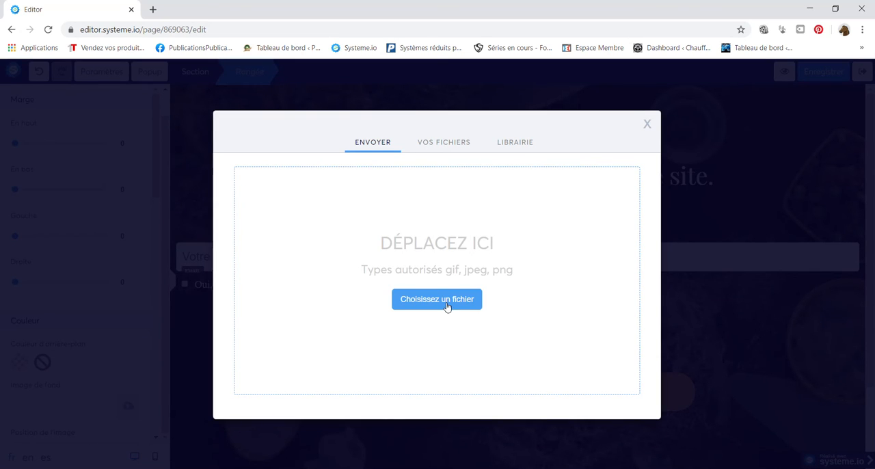
pyautogui.click(646, 124)
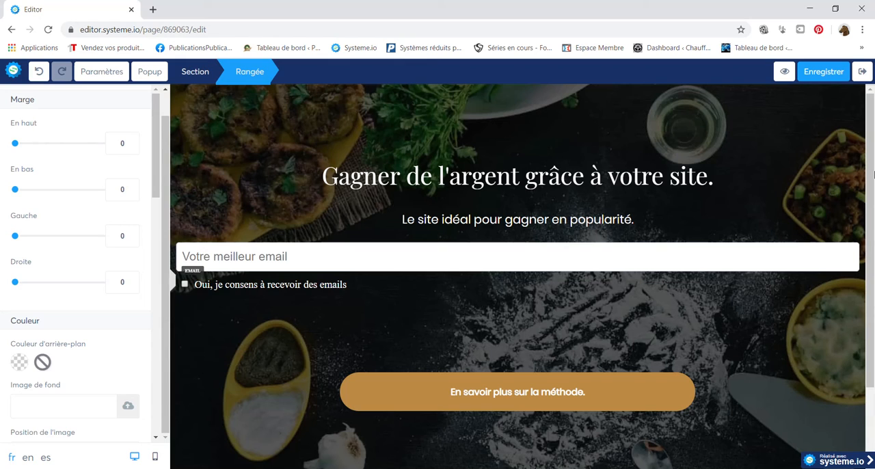
pyautogui.moveTo(871, 176)
pyautogui.mouseDown()
pyautogui.moveTo(871, 250)
pyautogui.moveTo(870, 176)
pyautogui.mouseUp()
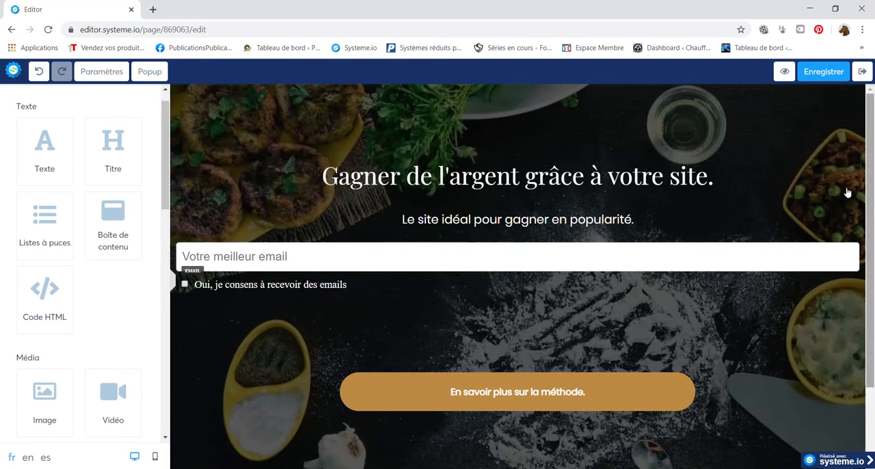
# Save the capture page and exit the editor to the funnel overview.
pyautogui.click(843, 79)
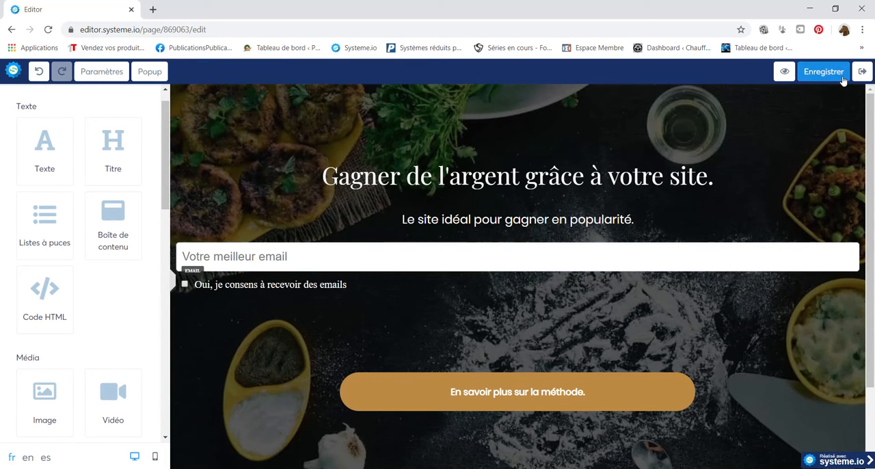
pyautogui.click(860, 74)
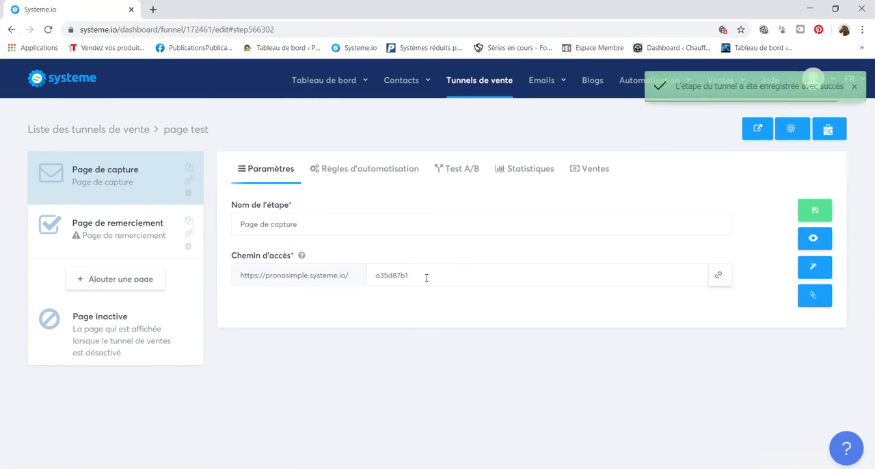
# Set the access path of the "Page de capture" step to "test" and save the step.
pyautogui.moveTo(425, 276); pyautogui.dragTo(320, 279)
pyautogui.press('BackSpace')
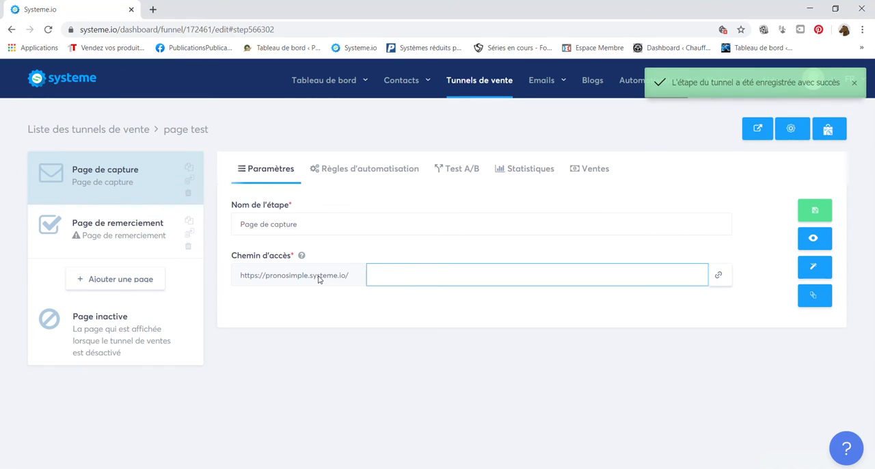
pyautogui.write('test')
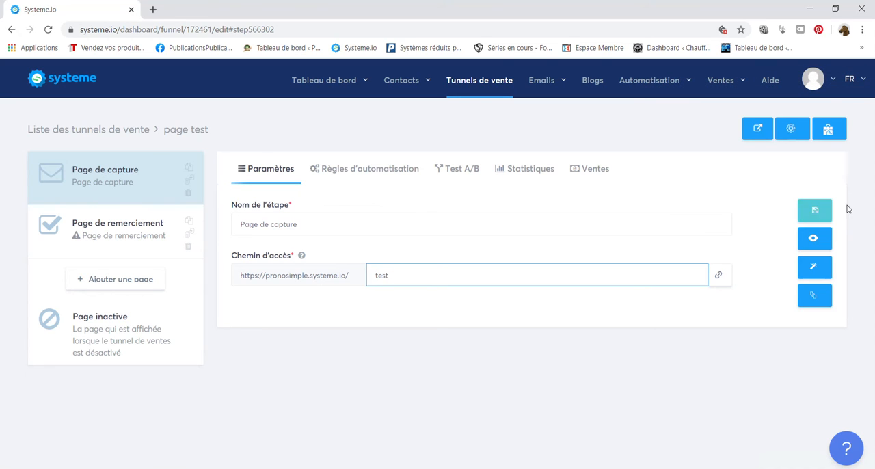
pyautogui.click(818, 212)
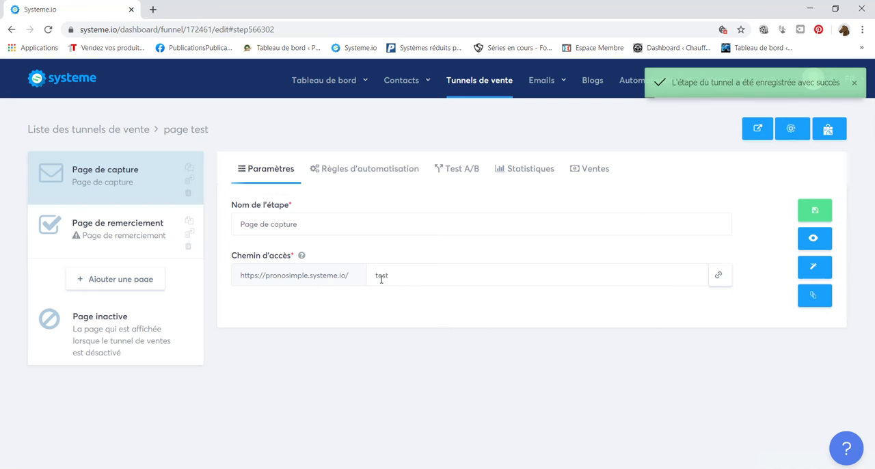
# Look through the templates offered for the "Page de remerciement" step.
pyautogui.click(121, 252)
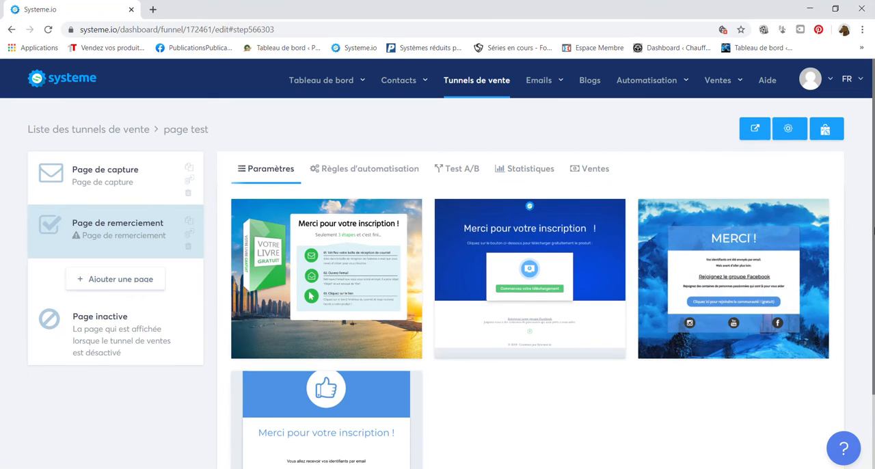
pyautogui.scroll(-1, 857, 242)
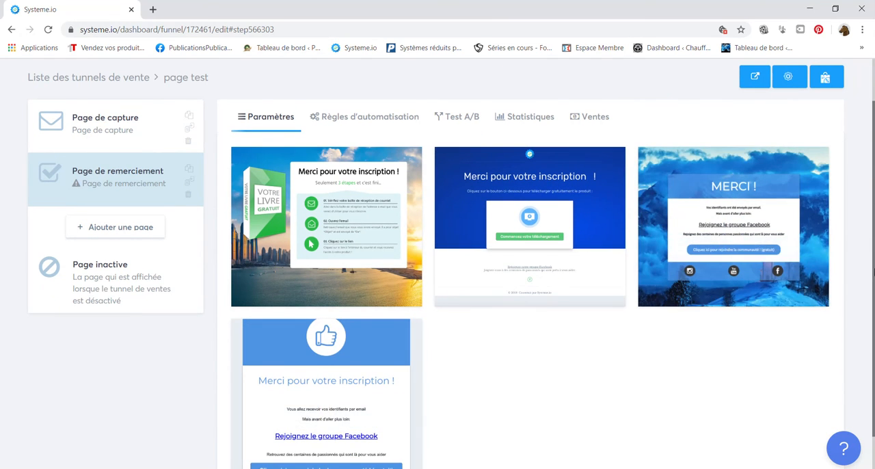
pyautogui.scroll(-1, 872, 329)
pyautogui.scroll(2, 872, 287)
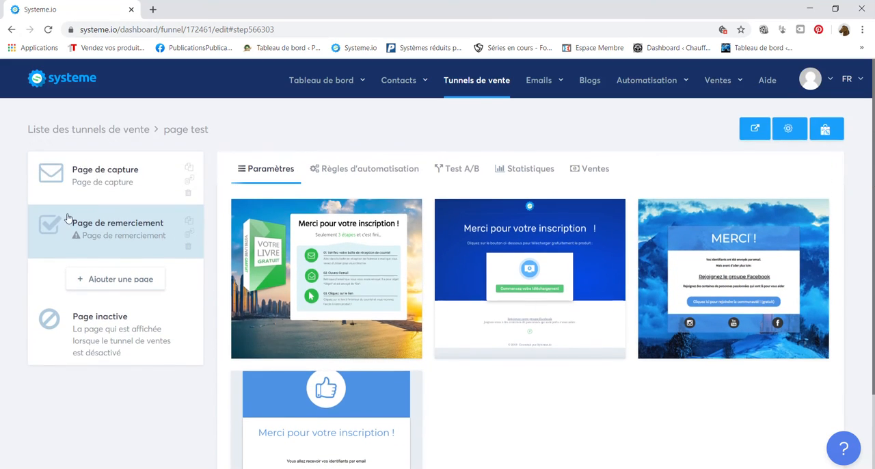
# Add an "Ajouter un tag" action with the tag "prospect" to the capture page's "Inscription sur la page (optin)" automation rule and save it.
pyautogui.click(107, 196)
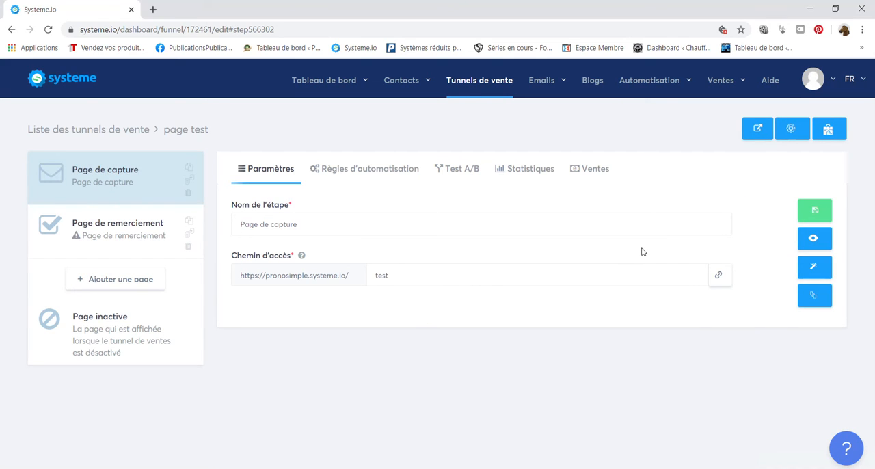
pyautogui.click(392, 177)
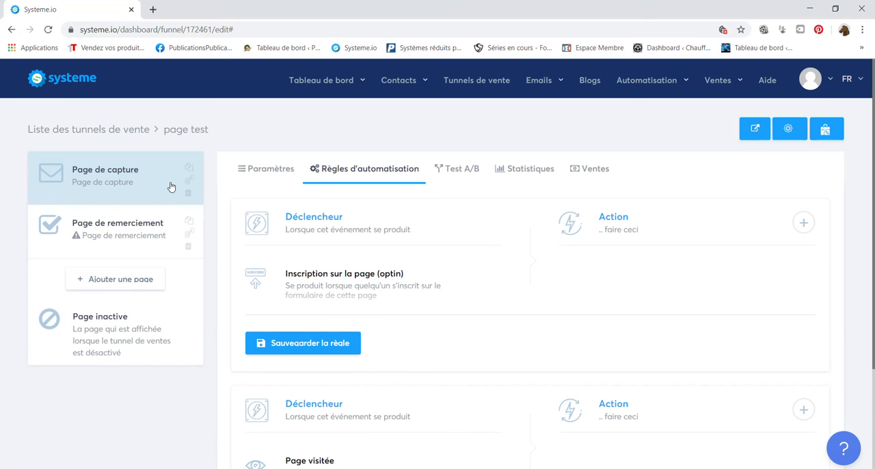
pyautogui.click(804, 223)
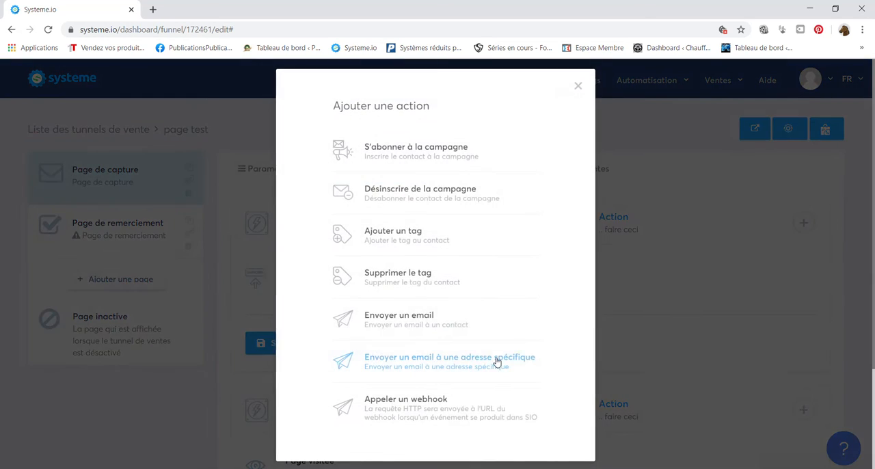
pyautogui.click(471, 245)
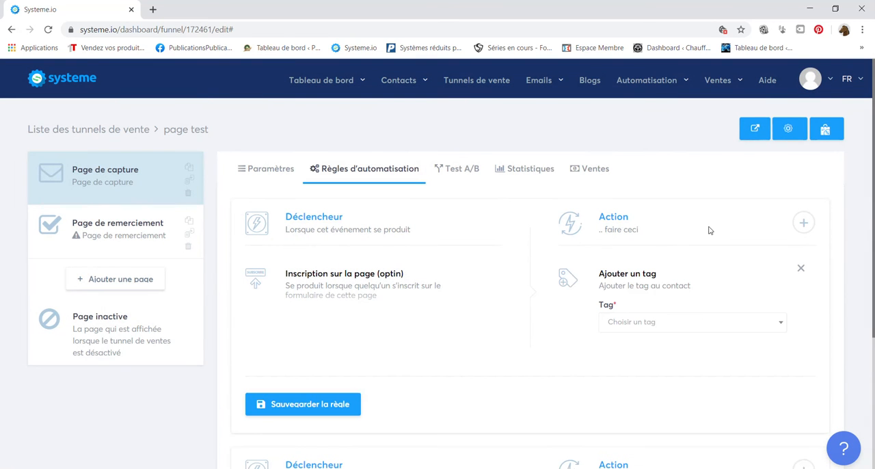
pyautogui.click(665, 324)
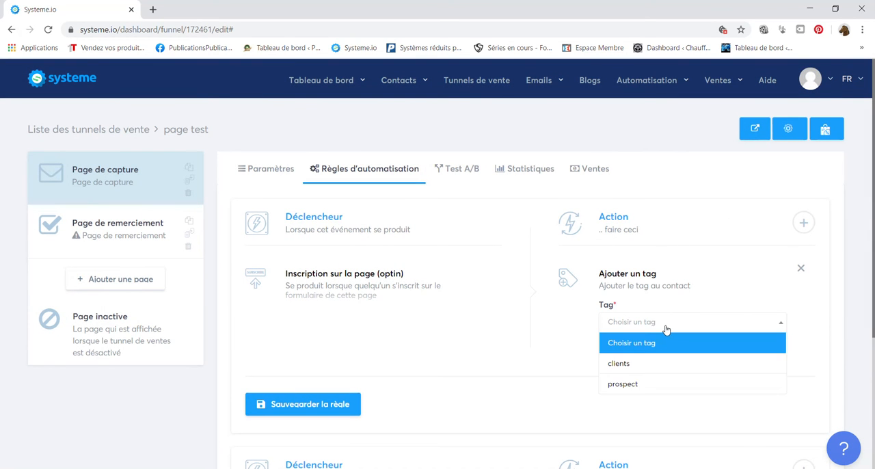
pyautogui.click(644, 383)
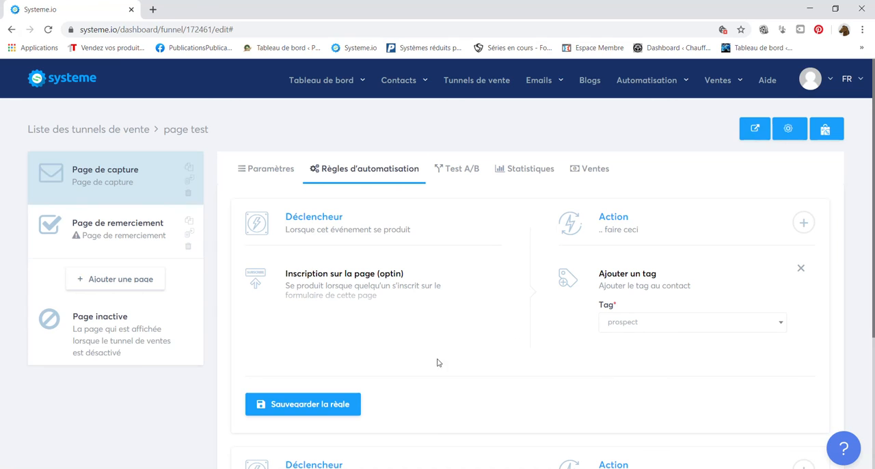
pyautogui.click(324, 403)
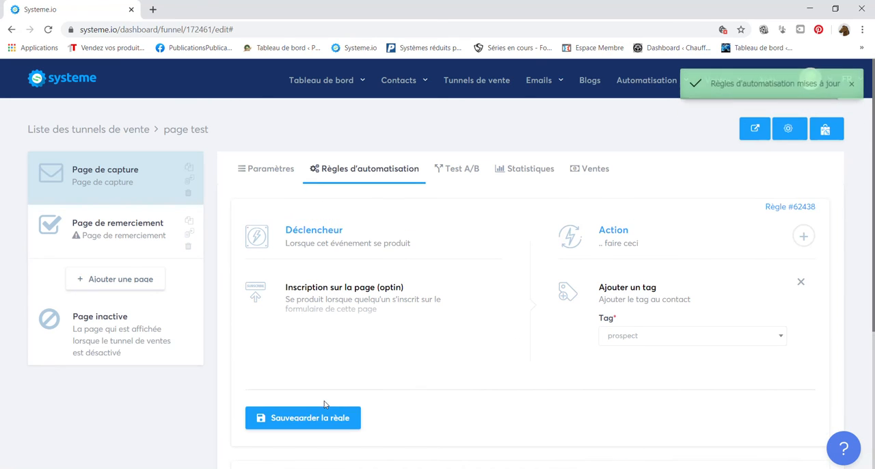
# Reopen the capture page for editing, set the "En savoir plus sur la méthode." button's action to "Enregistrer le contact", and save.
pyautogui.click(115, 187)
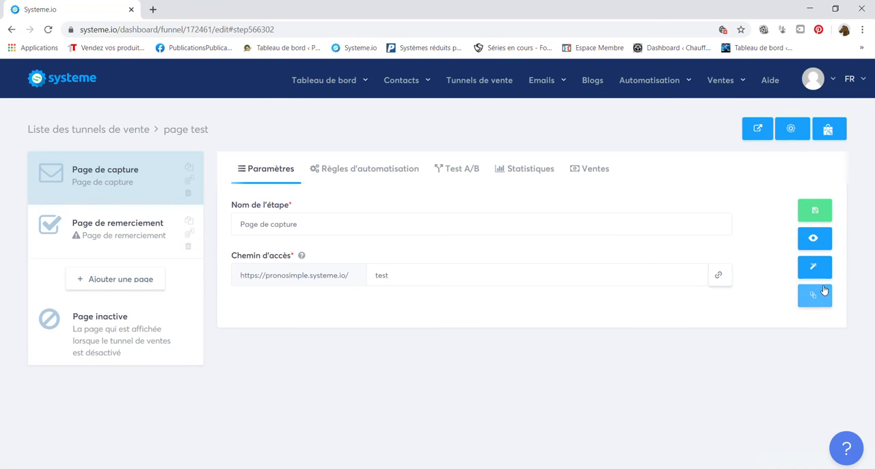
pyautogui.click(819, 273)
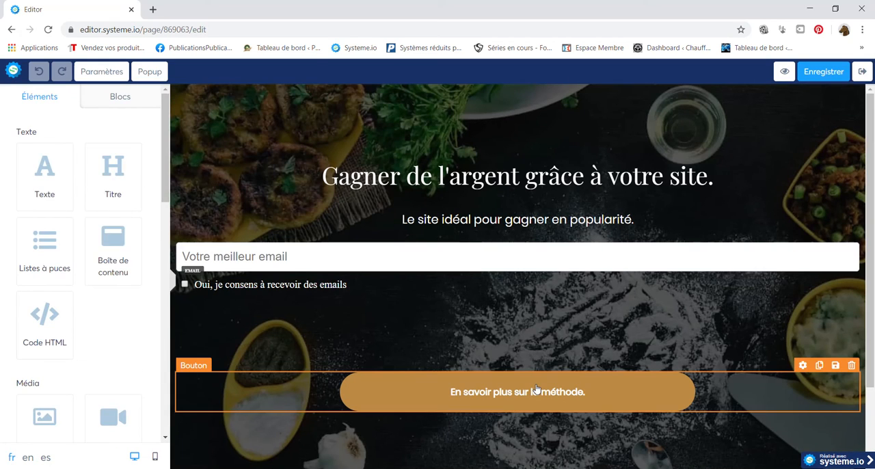
pyautogui.click(537, 388)
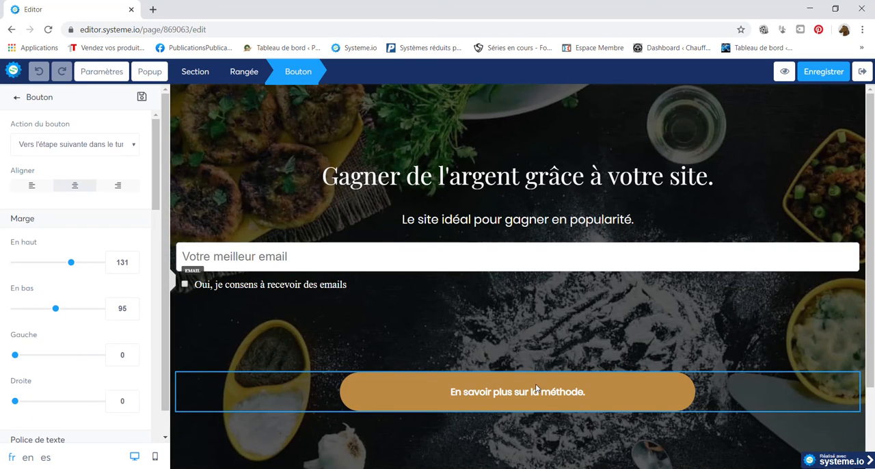
pyautogui.click(108, 148)
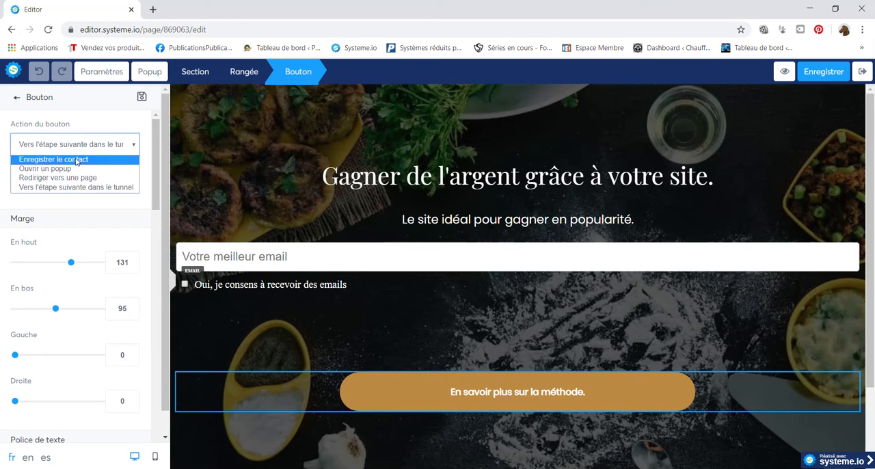
pyautogui.click(78, 161)
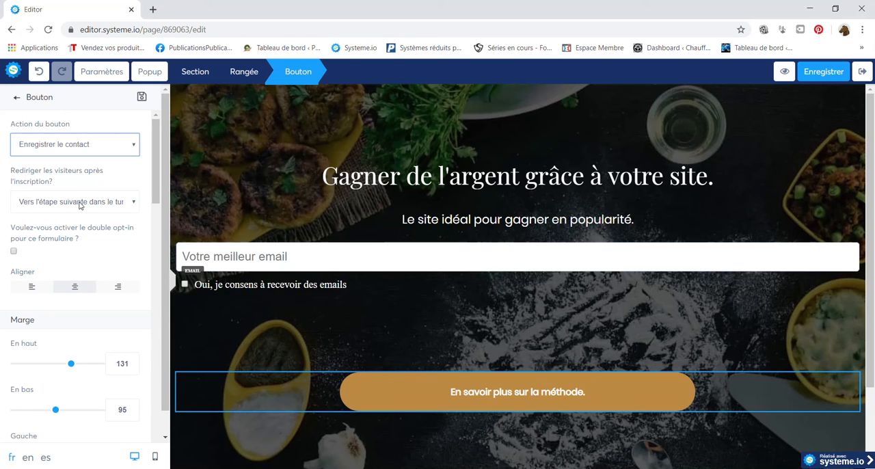
pyautogui.click(835, 79)
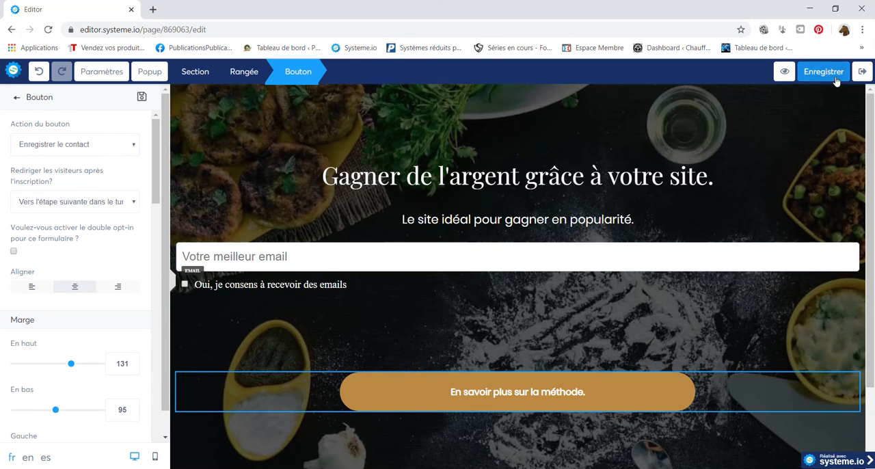
# Select the "Votre livre gratuit" thank-you template for the "Page de remerciement" step and open that page for editing.
pyautogui.click(867, 76)
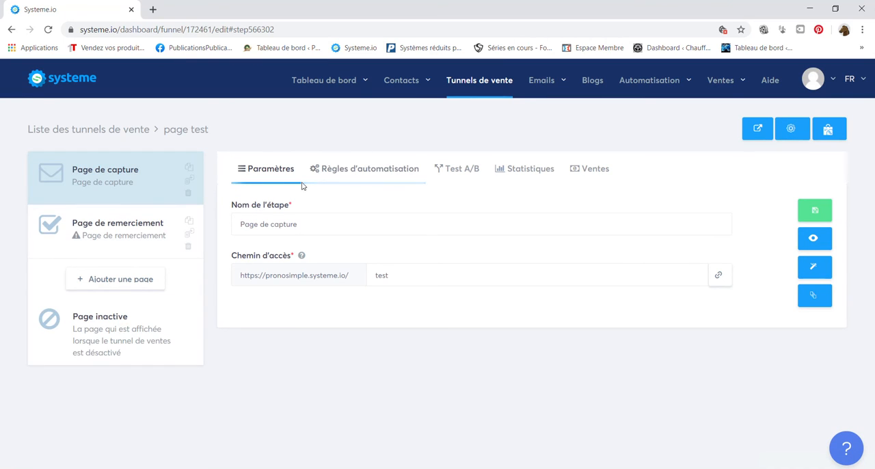
pyautogui.moveTo(351, 80)
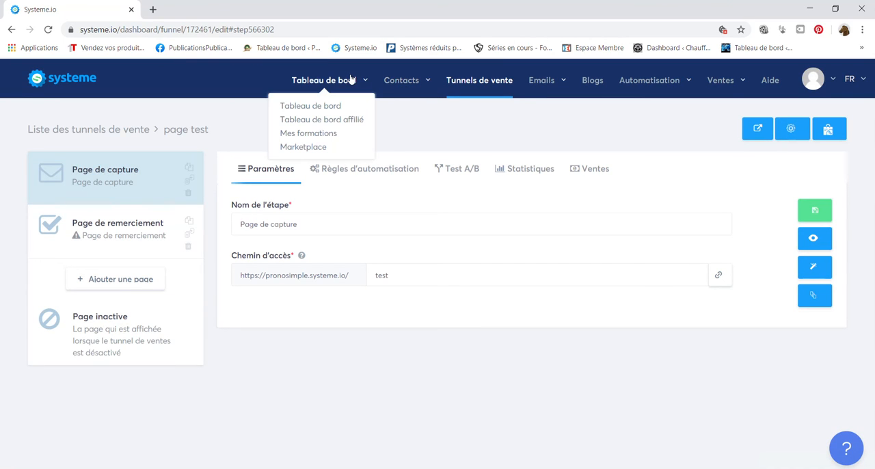
pyautogui.moveTo(402, 82)
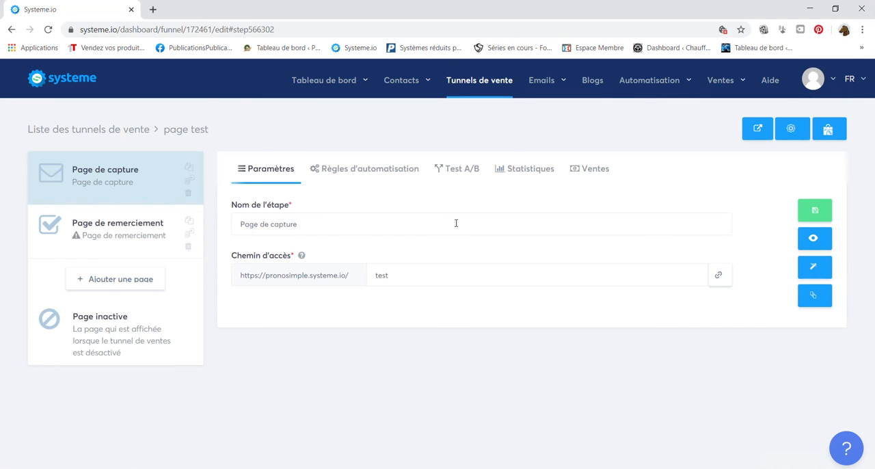
pyautogui.moveTo(523, 93)
pyautogui.click(154, 228)
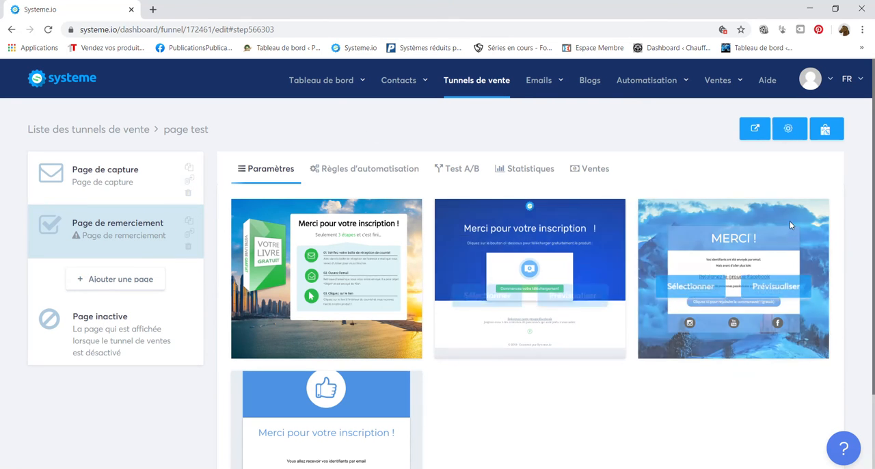
pyautogui.scroll(-2, 154, 227)
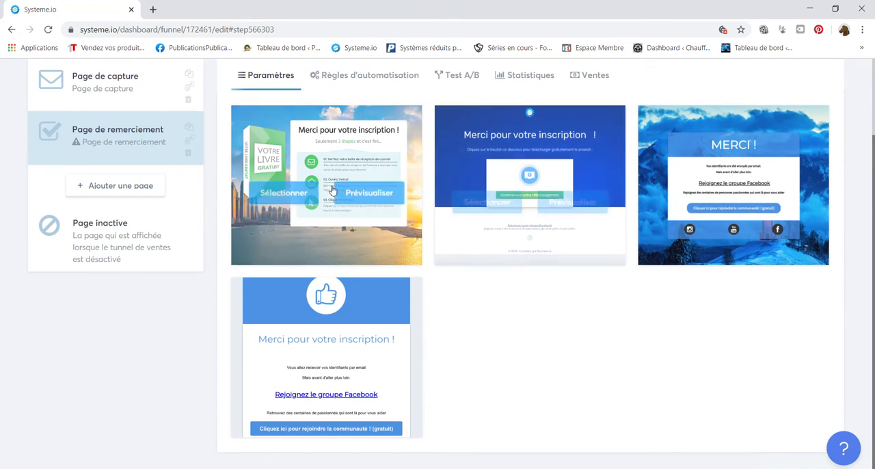
pyautogui.click(293, 194)
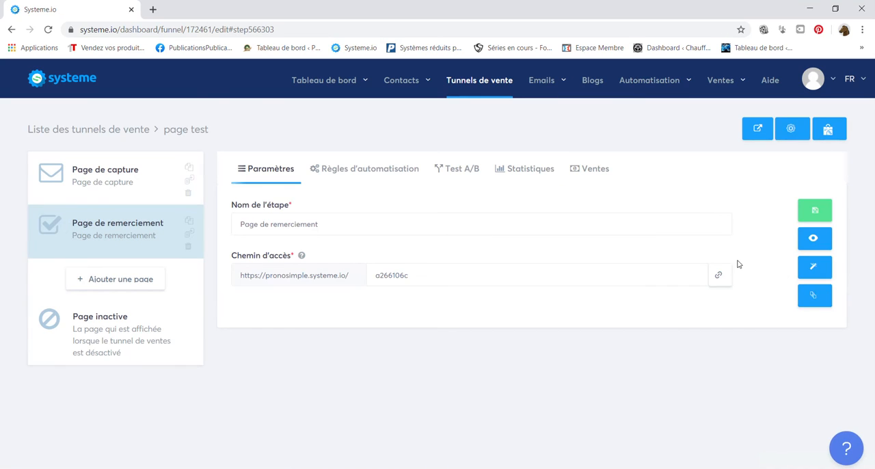
pyautogui.click(809, 266)
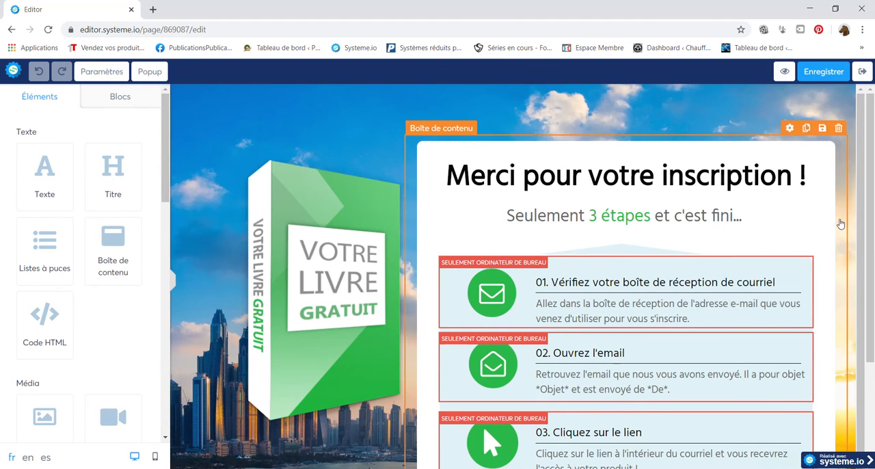
# Examine the thank-you page layout and the book image's settings, including its click action and the file upload dialog.
pyautogui.scroll(-1, 874, 268)
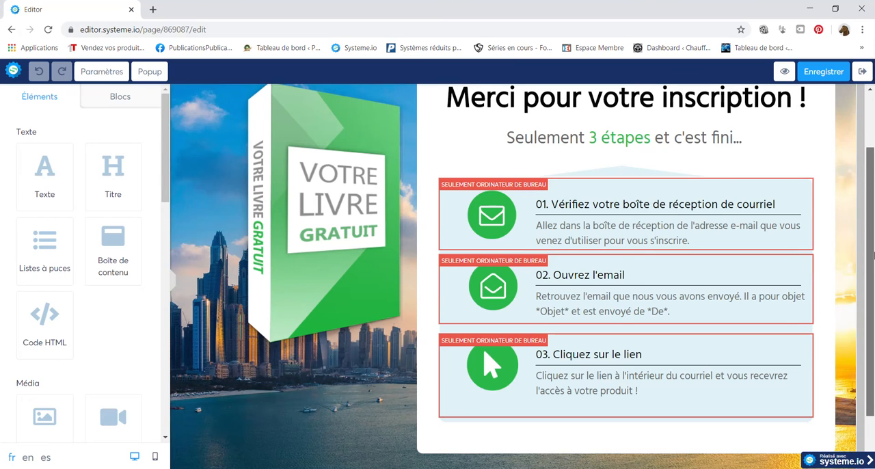
pyautogui.scroll(1, 287, 247)
pyautogui.click(286, 248)
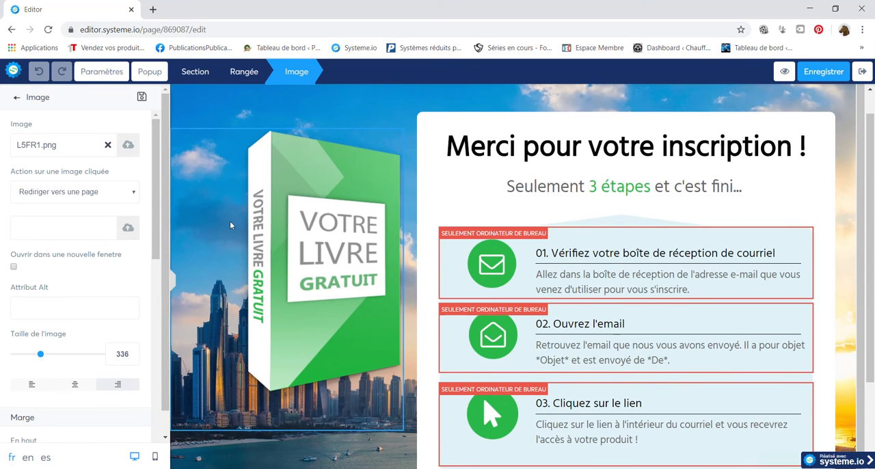
pyautogui.click(85, 192)
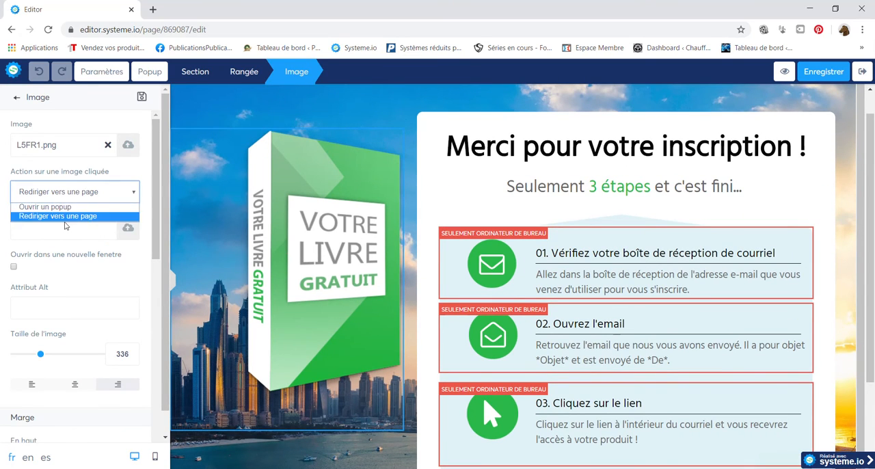
pyautogui.click(66, 218)
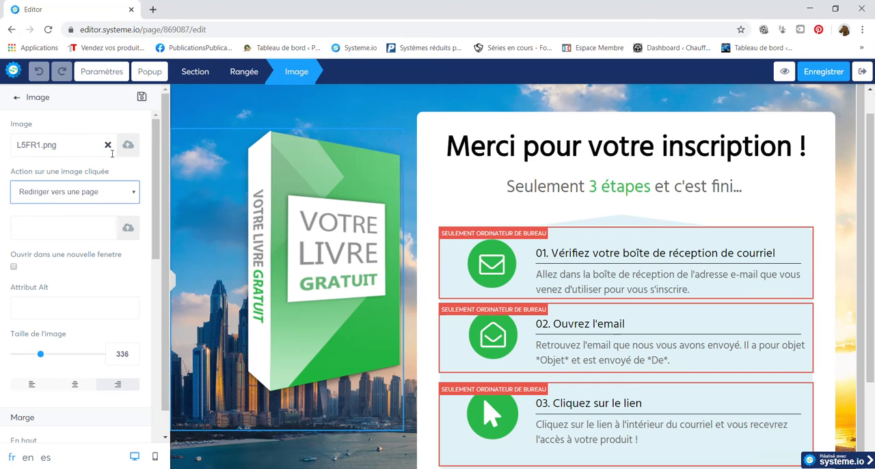
pyautogui.click(129, 230)
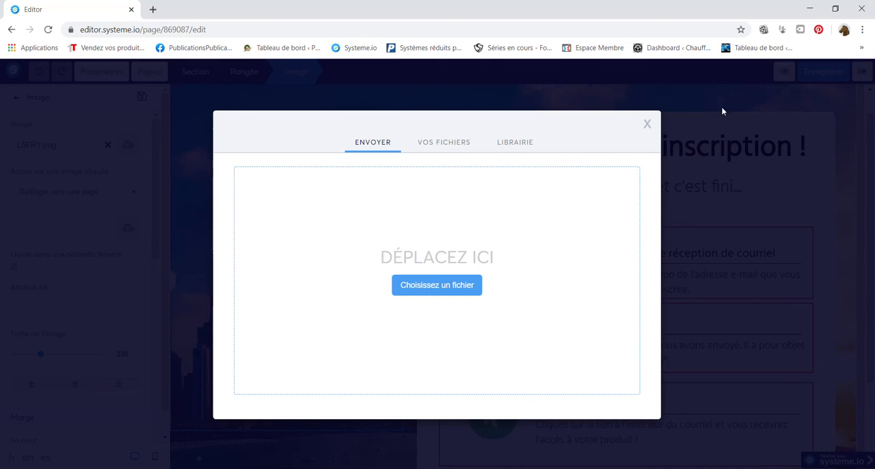
pyautogui.click(647, 125)
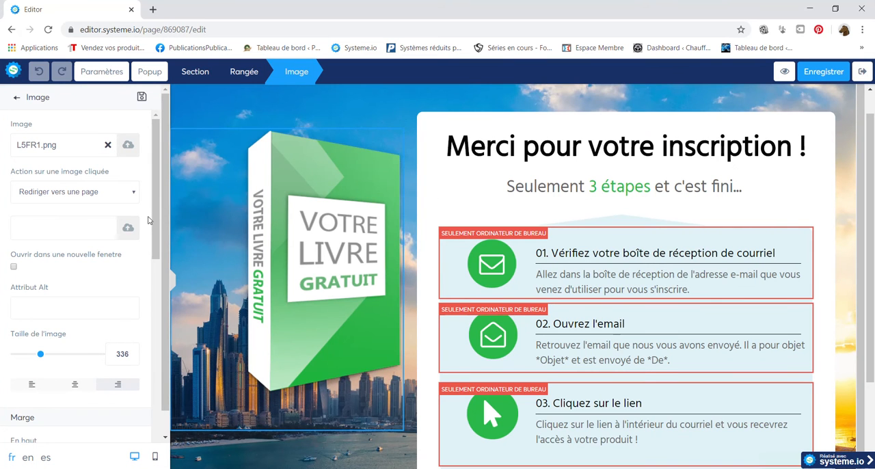
pyautogui.scroll(-3, 146, 306)
pyautogui.scroll(-5, 146, 306)
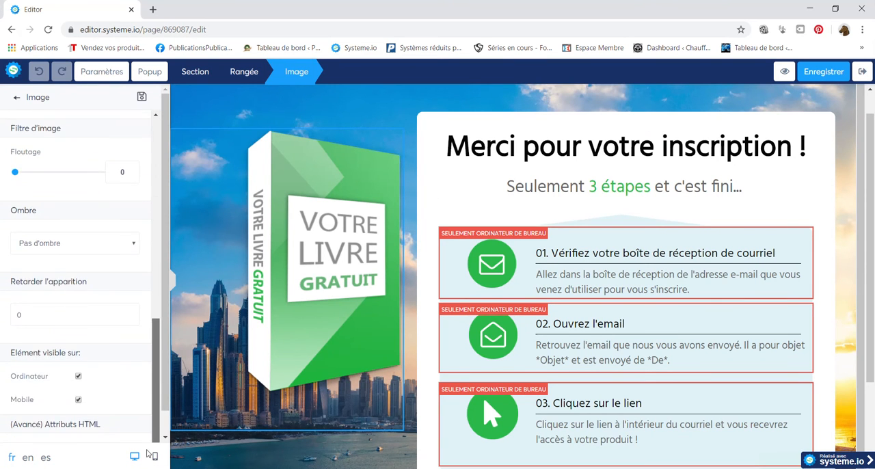
pyautogui.scroll(10, 147, 306)
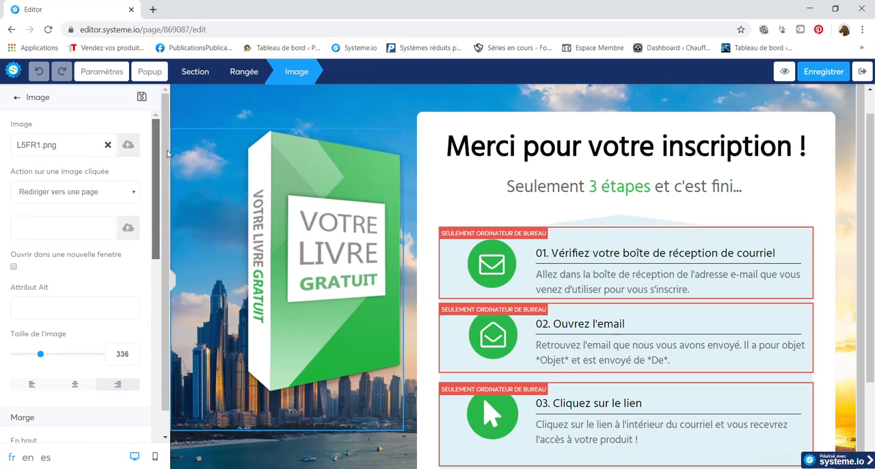
# Set the book image's click action to "Ouvrir un popup" without choosing a popup, save the thank-you page and exit the editor.
pyautogui.click(90, 191)
pyautogui.click(79, 207)
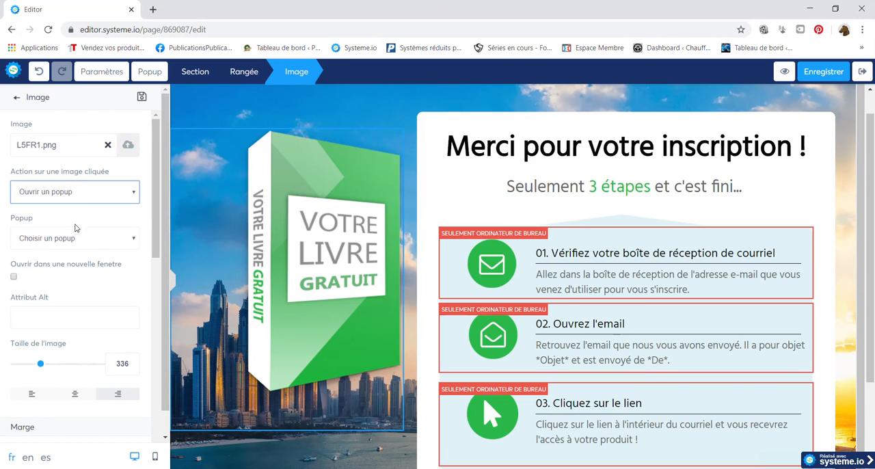
pyautogui.click(78, 239)
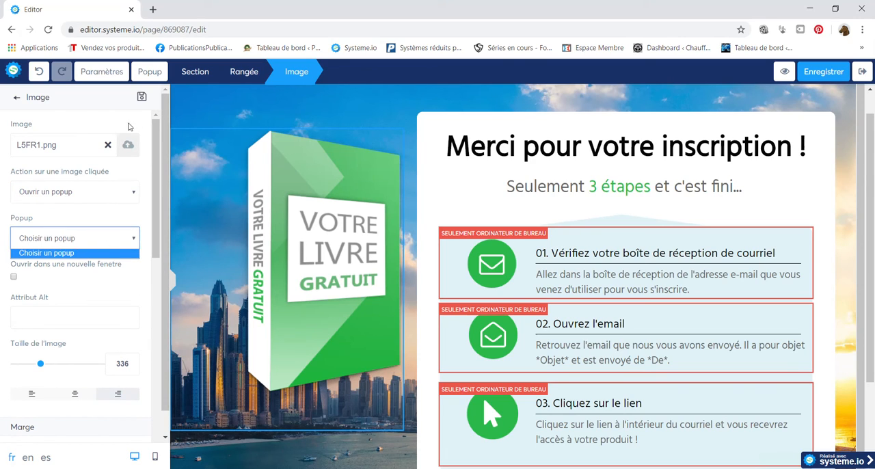
pyautogui.click(149, 241)
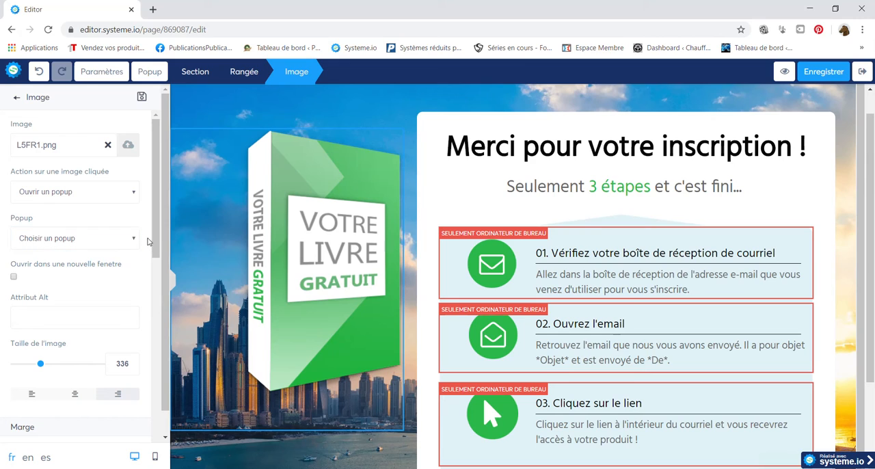
pyautogui.click(16, 99)
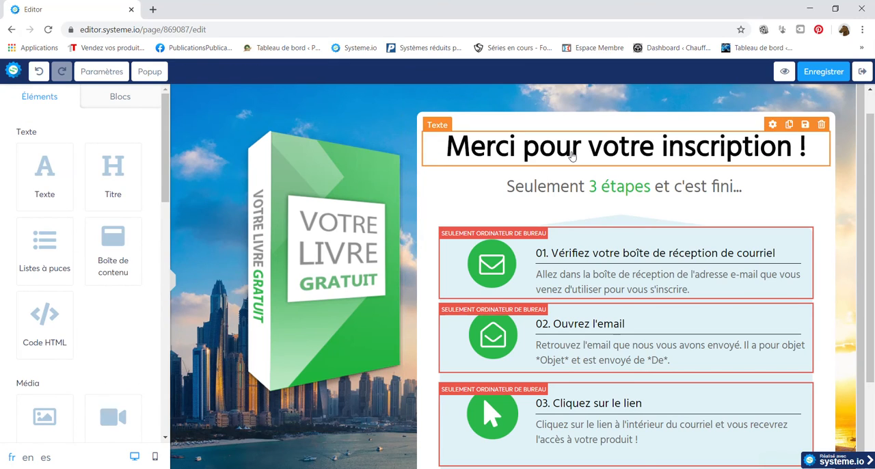
pyautogui.click(859, 74)
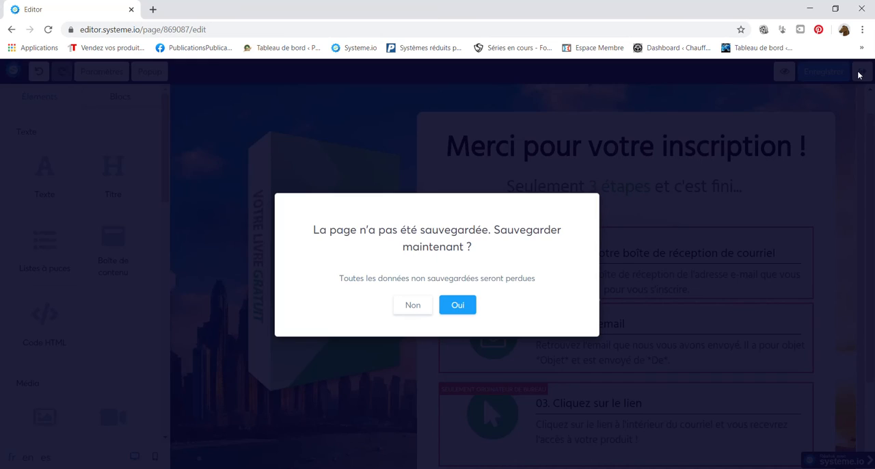
pyautogui.click(467, 300)
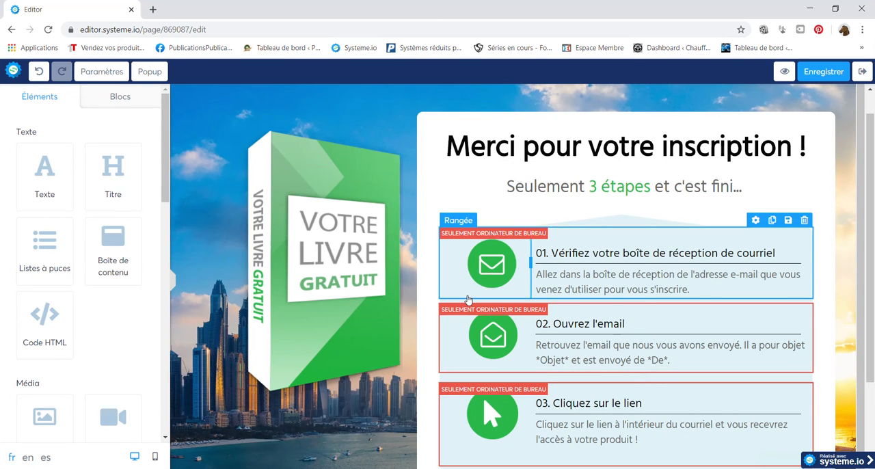
pyautogui.click(862, 71)
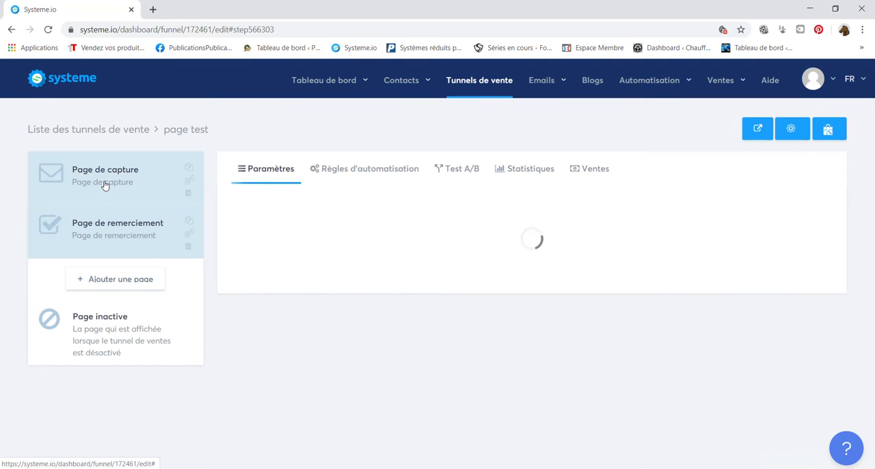
# Reopen the capture page, set the "En savoir plus sur la méthode." button's post-signup redirect to "Vers une URL personnalisée", save and exit.
pyautogui.click(103, 179)
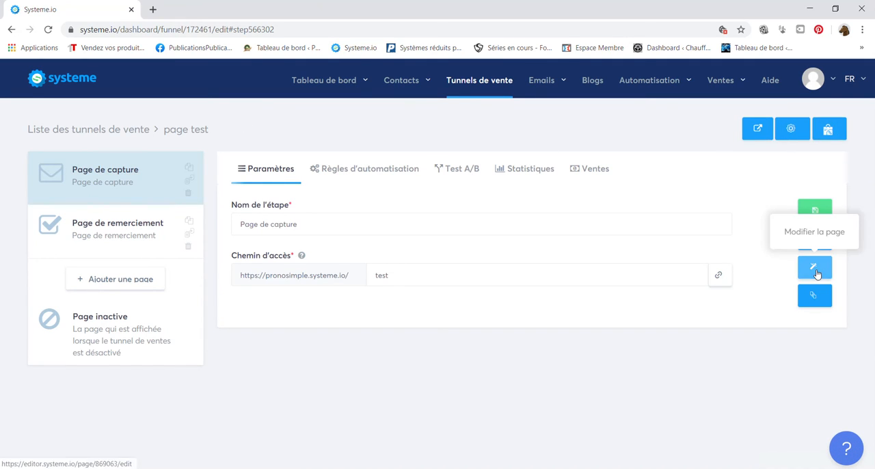
pyautogui.click(816, 272)
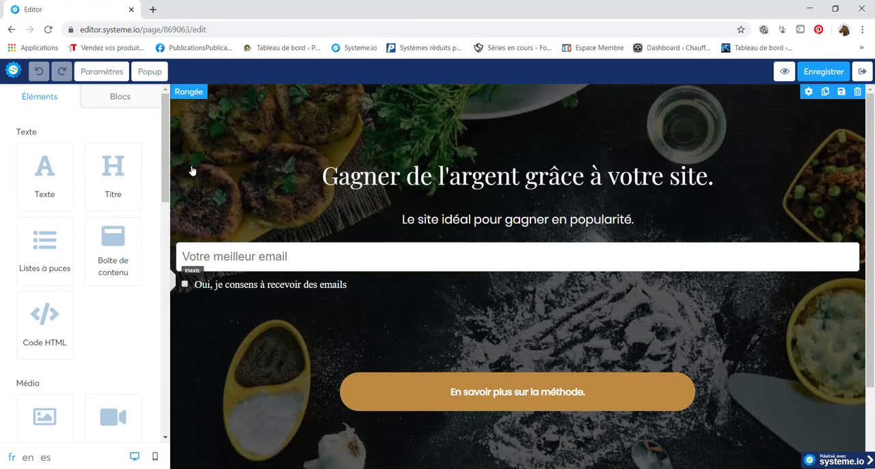
pyautogui.click(429, 391)
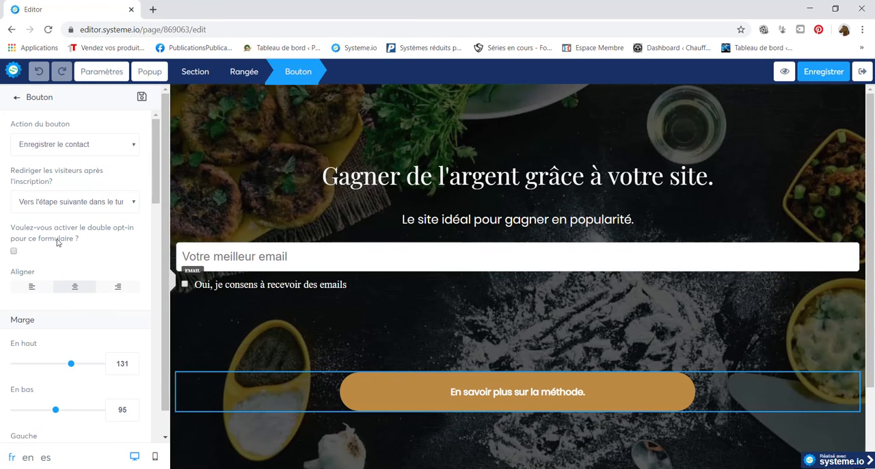
pyautogui.click(79, 201)
pyautogui.click(70, 226)
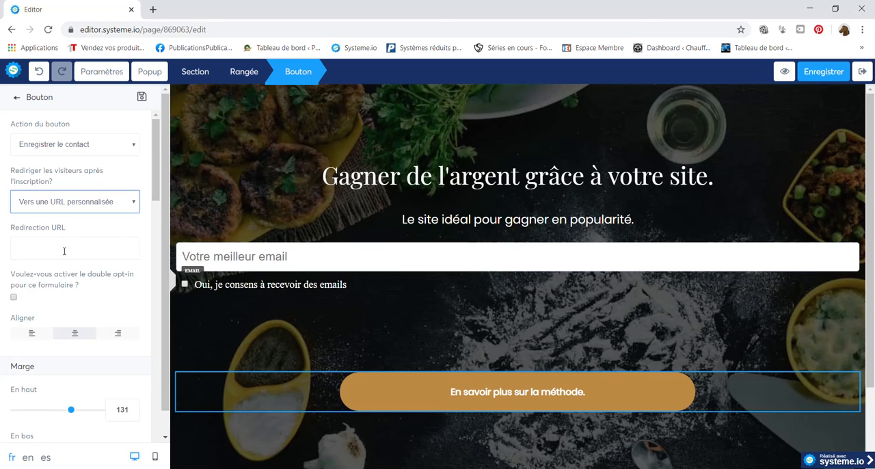
pyautogui.click(64, 248)
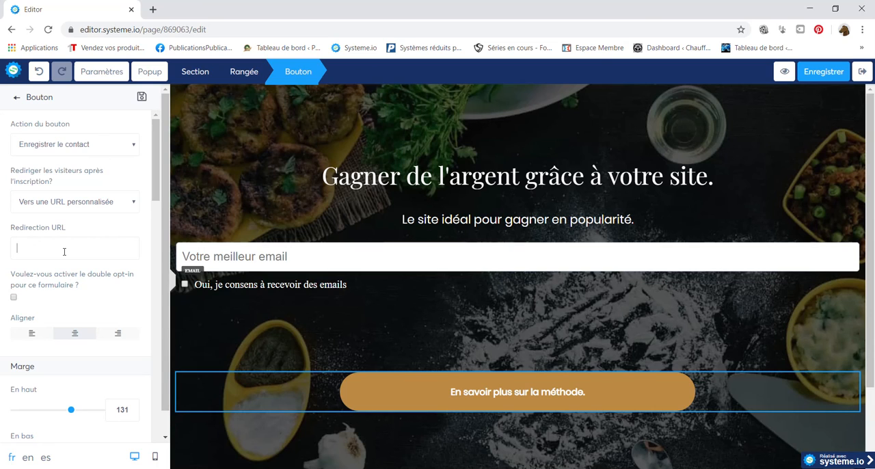
pyautogui.click(862, 72)
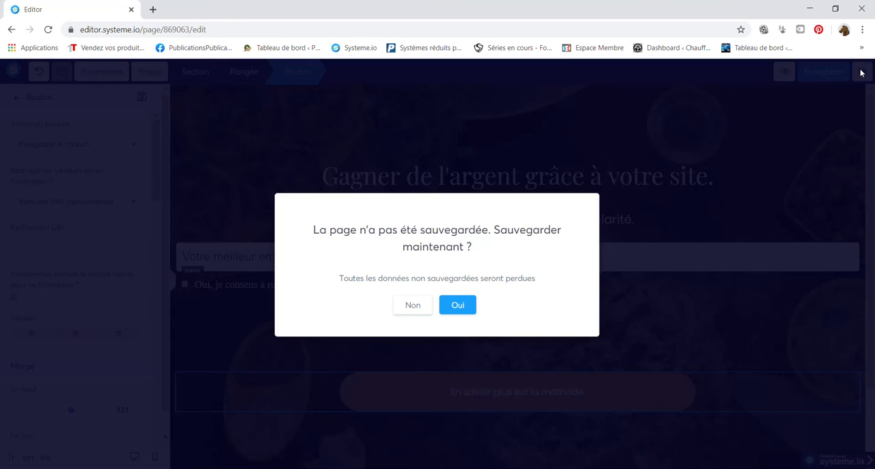
pyautogui.click(457, 307)
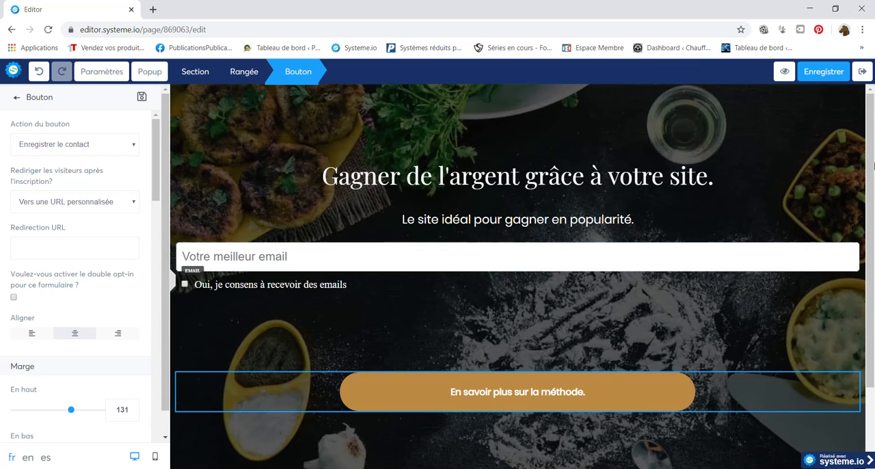
pyautogui.click(863, 80)
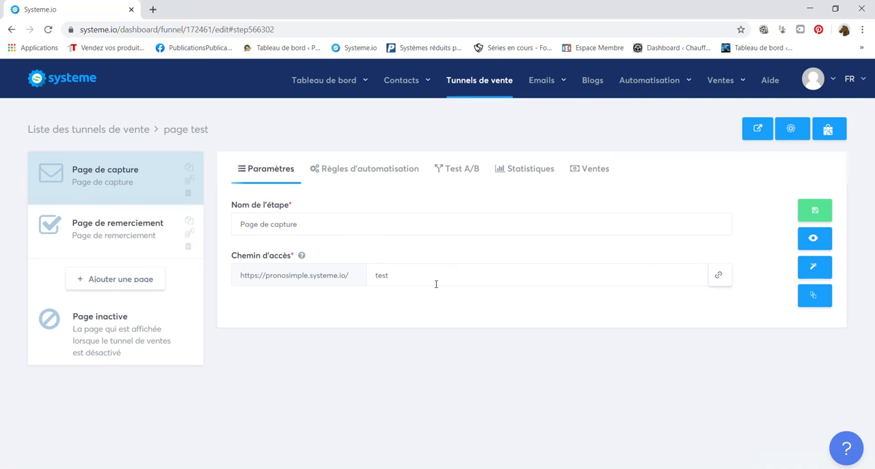
# Open the newsletters list and look through its first and last pages, checking recipient tags, emails sent, opens and clicks.
pyautogui.moveTo(544, 92)
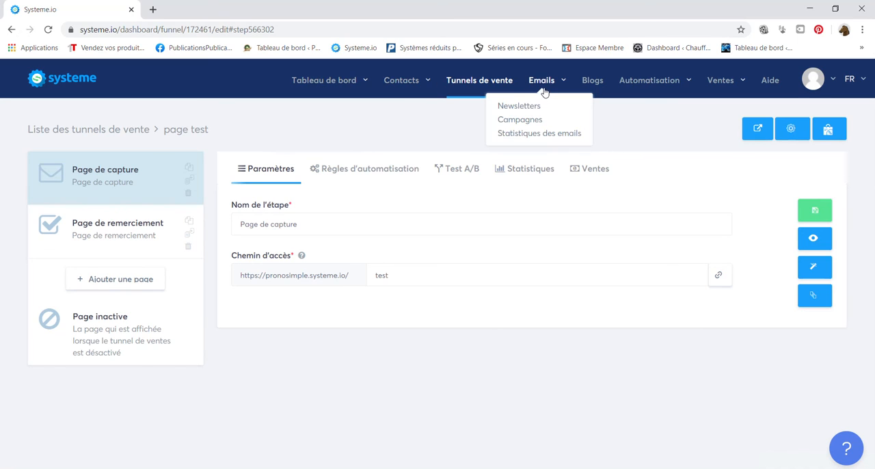
pyautogui.click(537, 108)
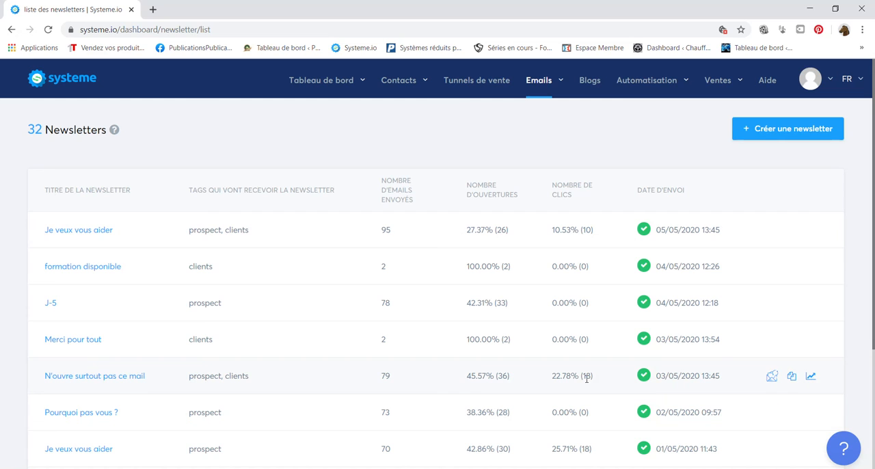
pyautogui.moveTo(873, 275); pyautogui.dragTo(873, 341)
pyautogui.click(439, 453)
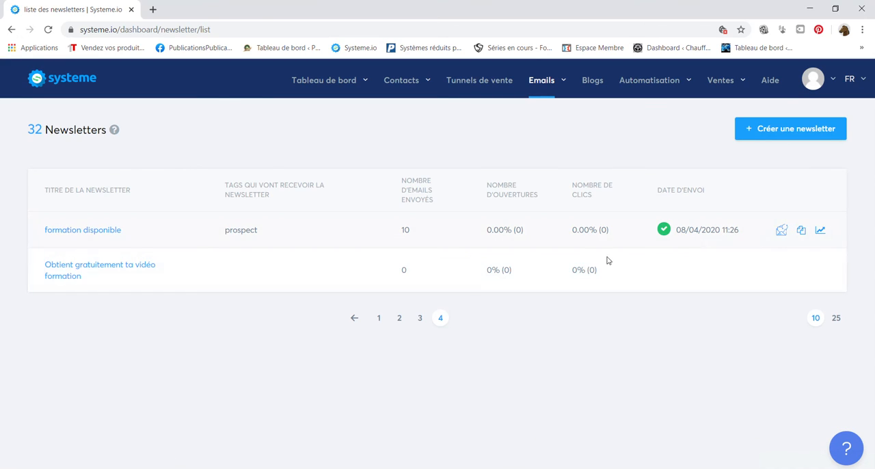
pyautogui.click(380, 317)
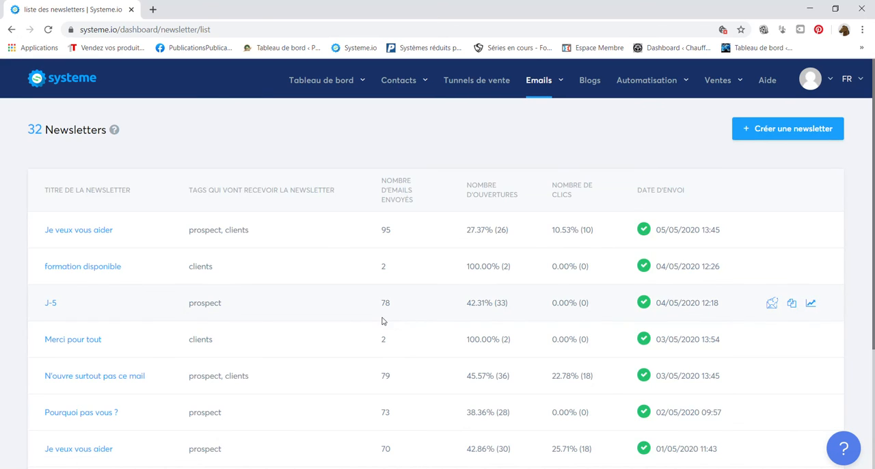
pyautogui.moveTo(873, 171)
pyautogui.mouseDown()
pyautogui.moveTo(874, 263)
pyautogui.moveTo(874, 174)
pyautogui.mouseUp()
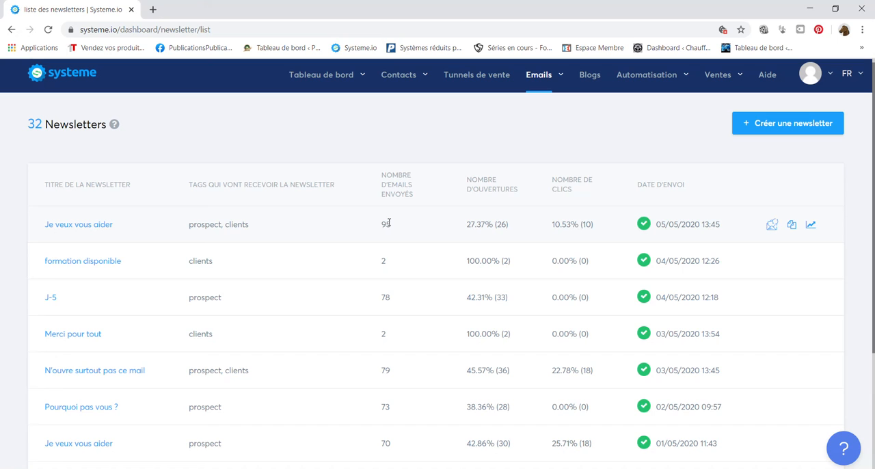
pyautogui.moveTo(873, 279); pyautogui.dragTo(874, 423)
pyautogui.moveTo(873, 368); pyautogui.dragTo(873, 233)
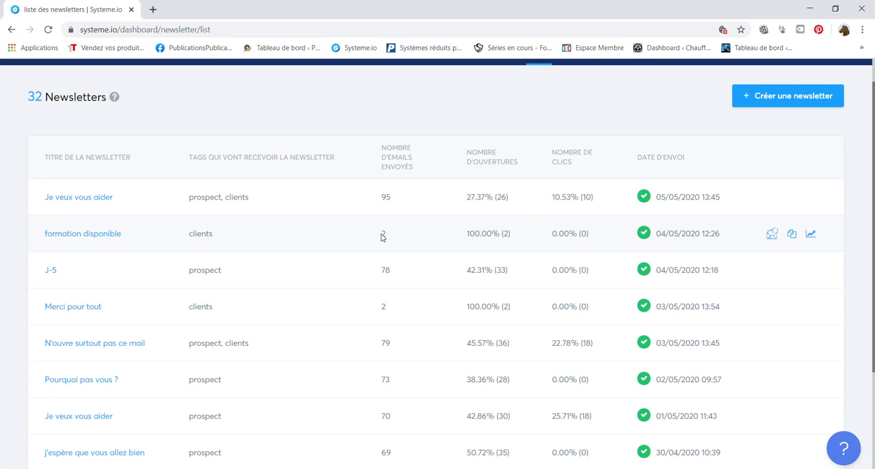
pyautogui.scroll(1, 820, 287)
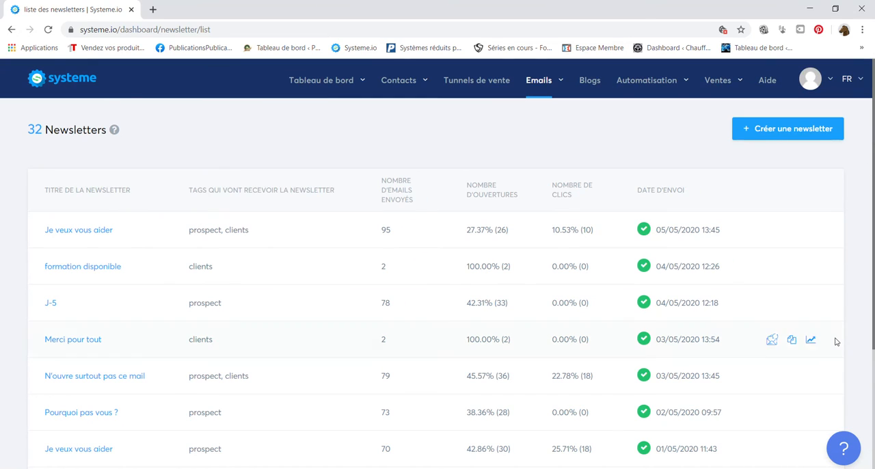